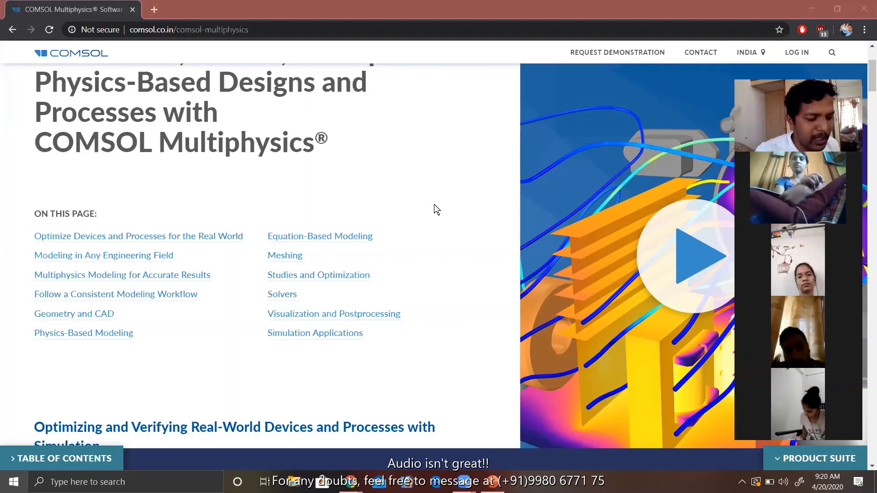
Review the COMSOL Multiphysics product page down to the example images for each engineering field.
scroll(436, 211, "down", 8)
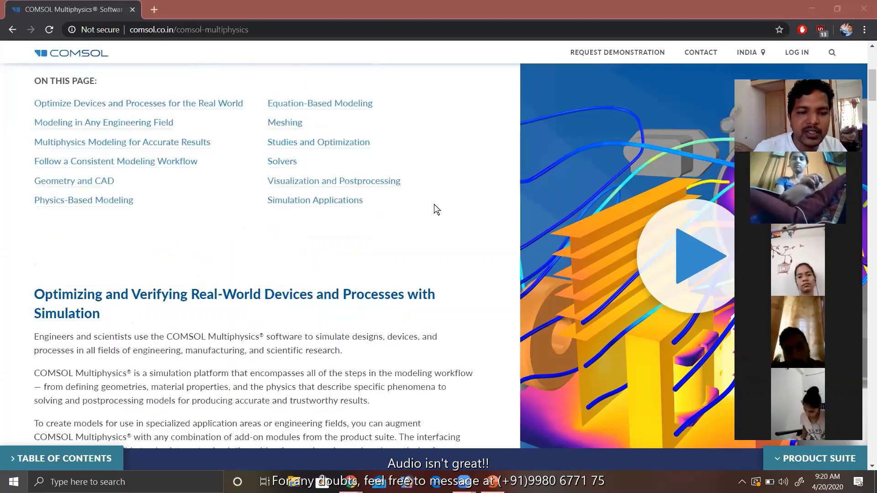
scroll(436, 213, "down", 3)
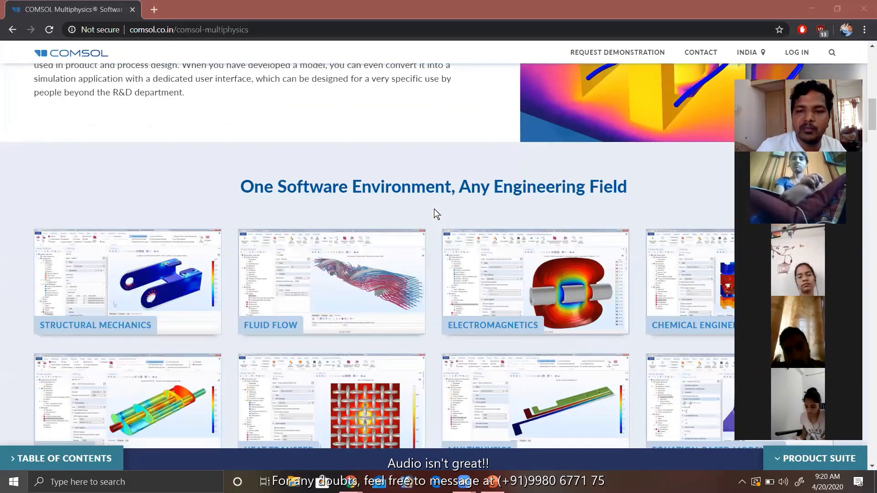
scroll(436, 212, "down", 1)
scroll(434, 209, "down", 3)
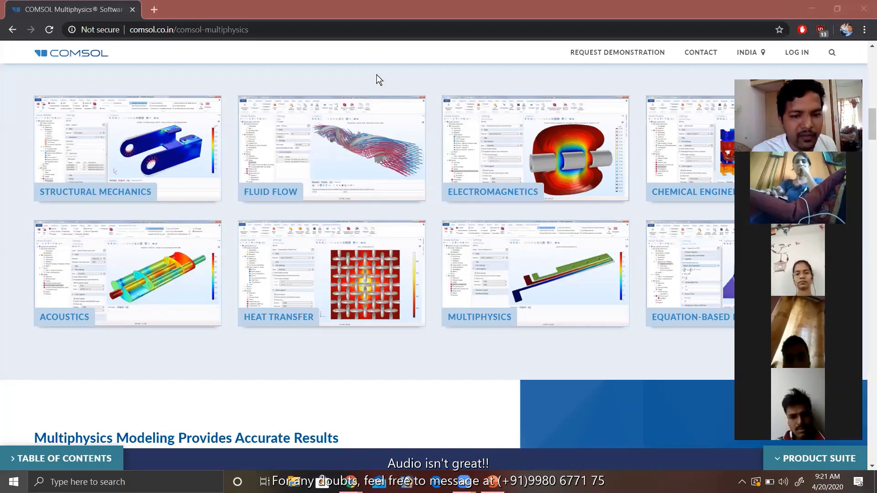
left_click(296, 347)
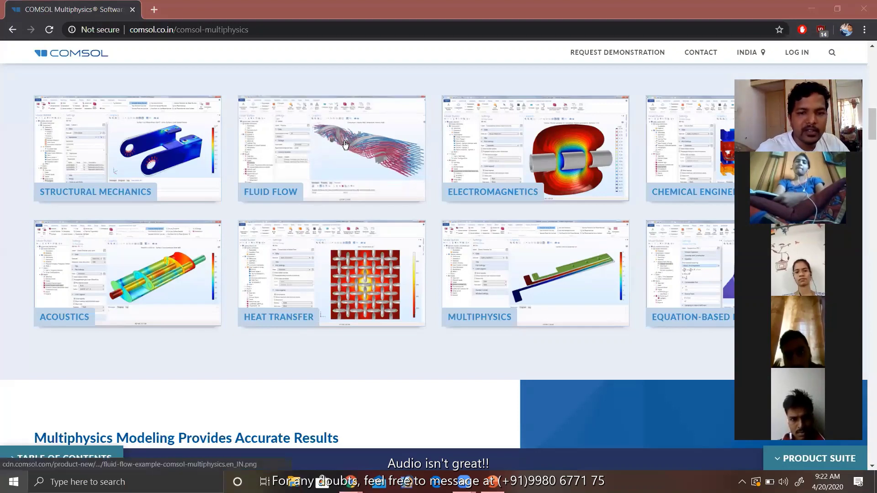
Open the Model and Application Files page from the Use Cases links in the product page's footer.
scroll(345, 144, "down", 10)
scroll(345, 144, "down", 3)
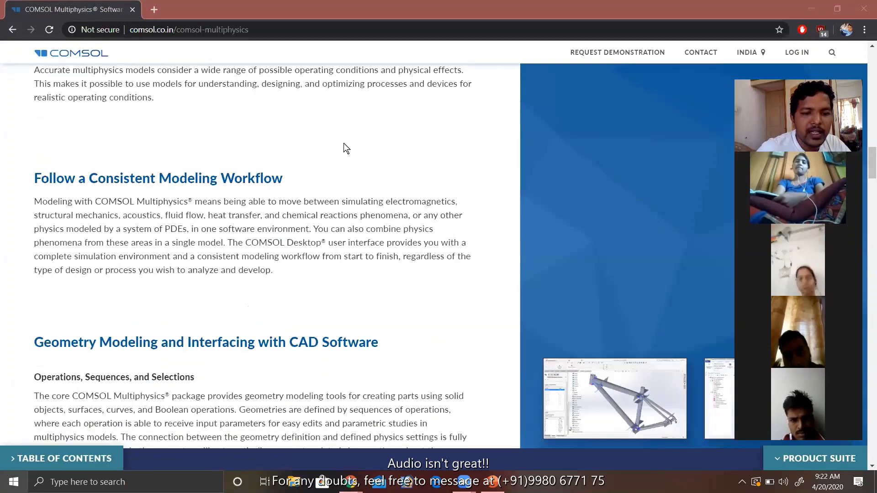
scroll(343, 145, "down", 6)
scroll(343, 145, "down", 15)
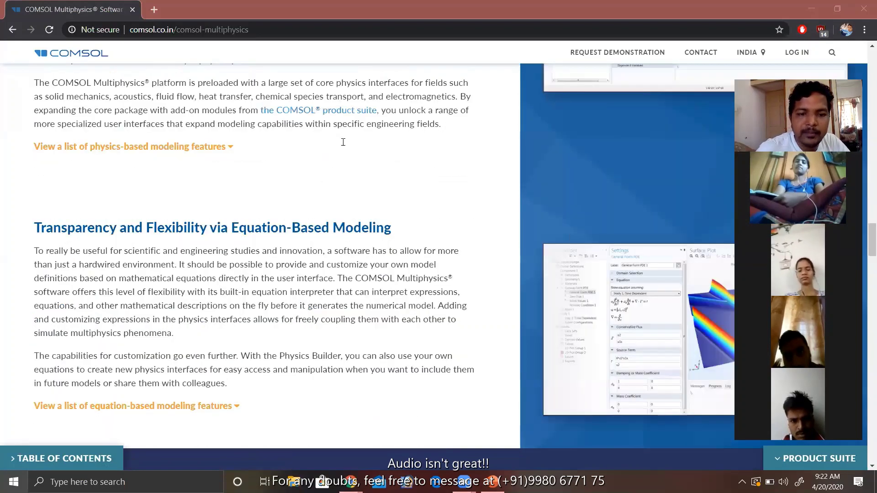
scroll(344, 146, "down", 10)
scroll(341, 148, "down", 20)
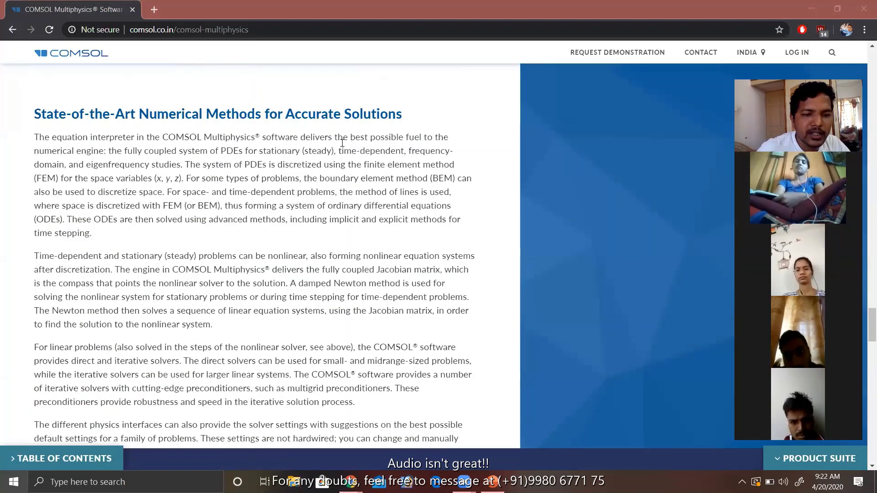
scroll(341, 149, "down", 20)
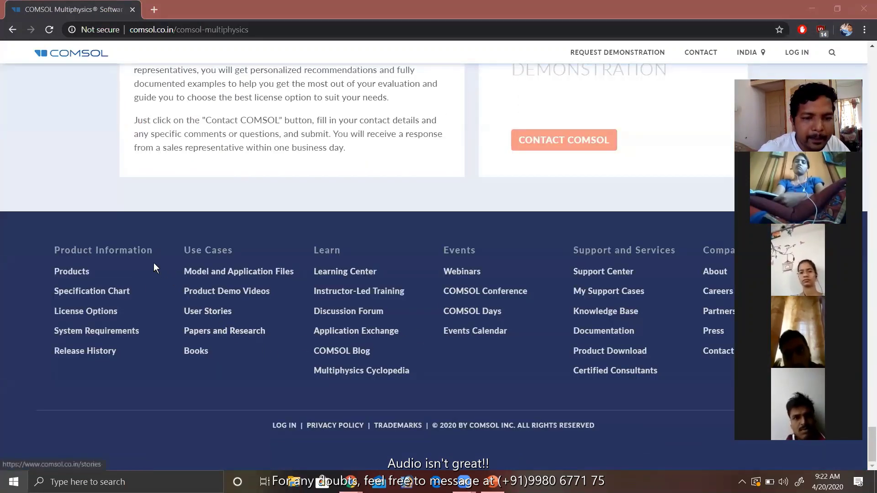
left_click(232, 277)
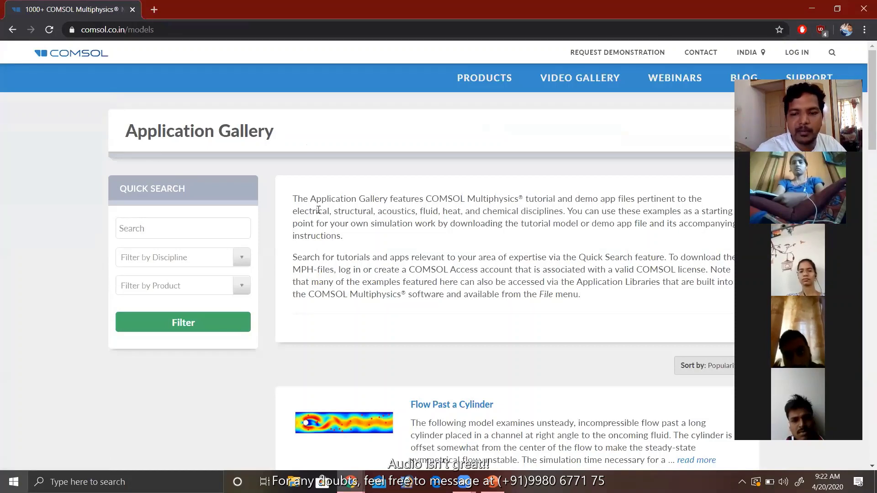
Filter the Application Gallery by the Electrical discipline.
left_click(704, 369)
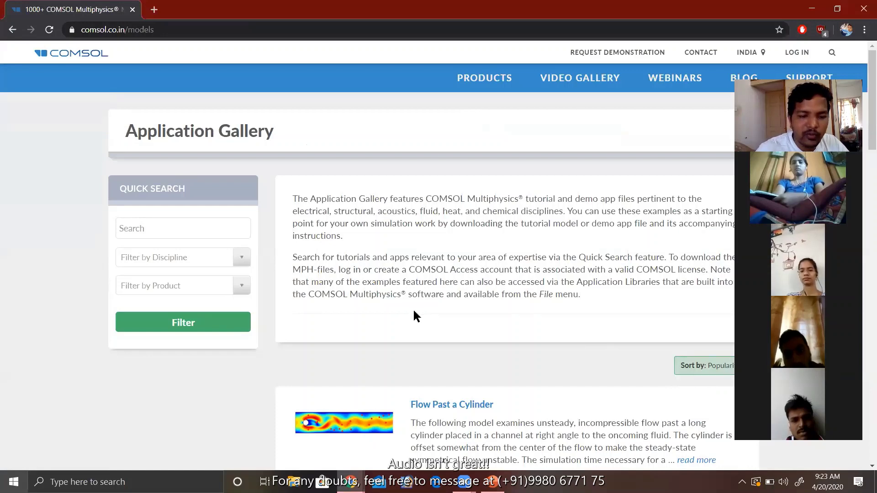
left_click(145, 258)
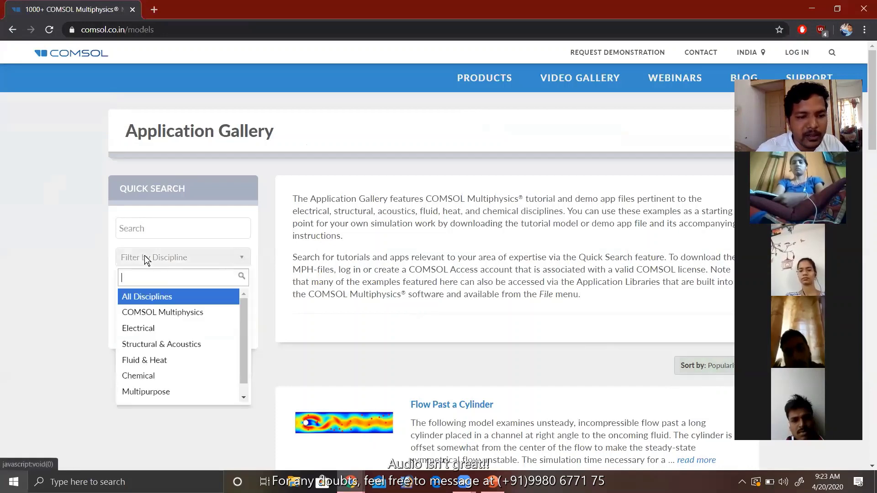
left_click(160, 329)
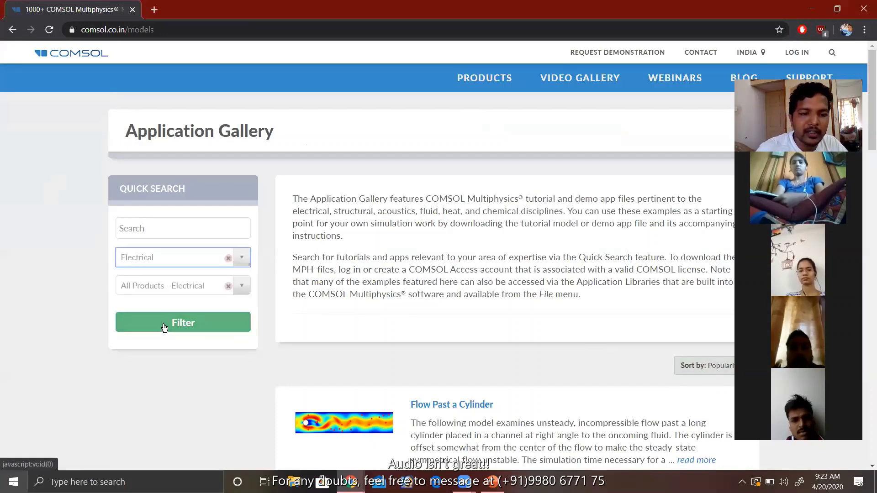
left_click(180, 322)
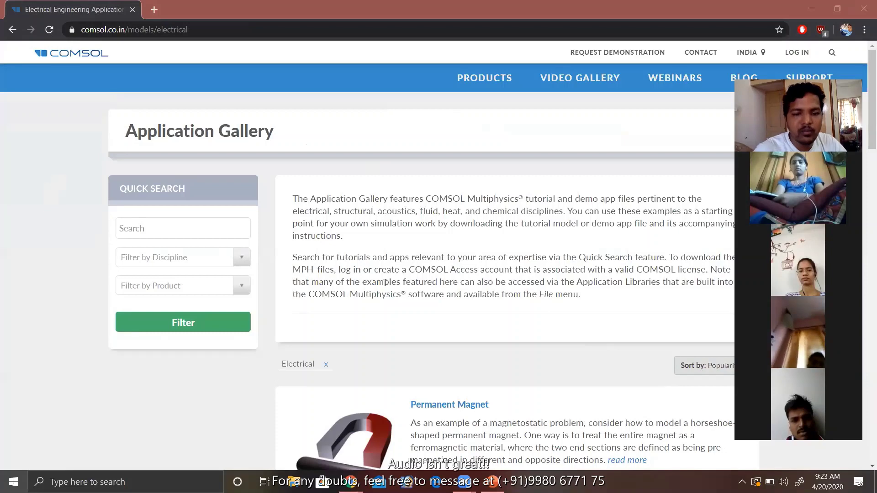
Look through the first page of electrical models, from Permanent Magnet to Optical Scattering off a Gold Nanosphere.
scroll(385, 283, "down", 6)
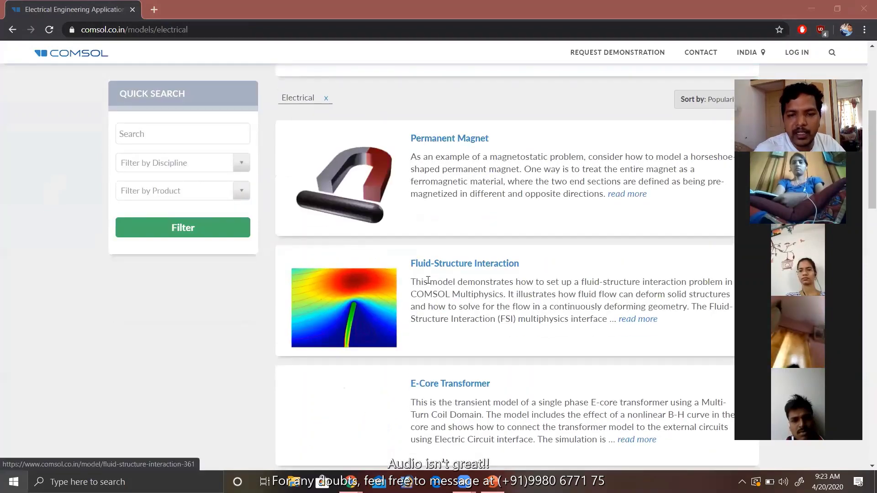
scroll(421, 276, "down", 3)
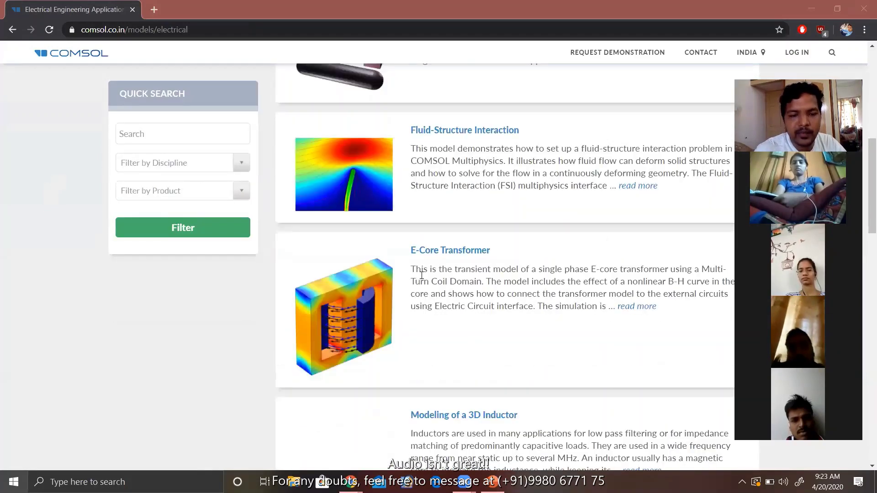
scroll(406, 311, "down", 3)
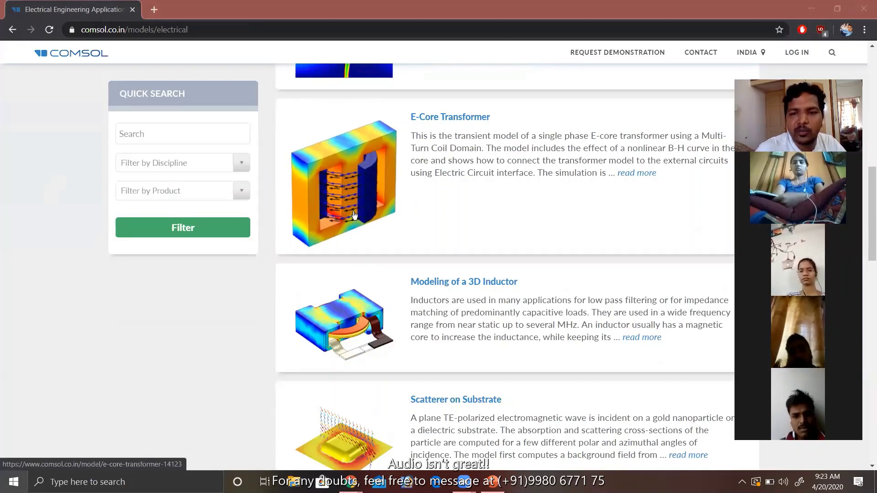
scroll(461, 193, "down", 3)
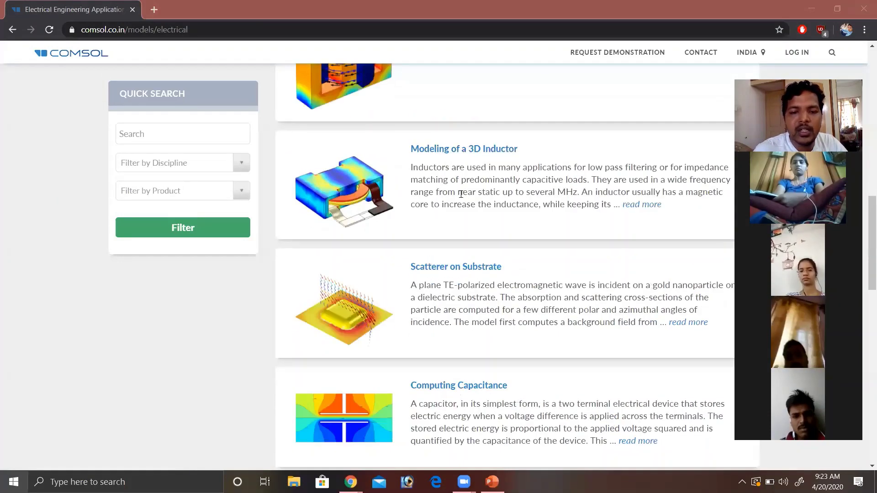
scroll(461, 280, "down", 3)
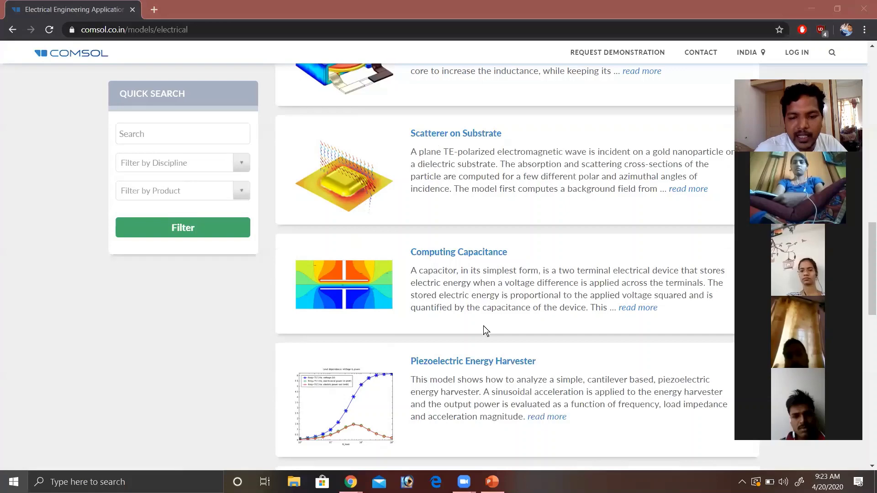
scroll(451, 349, "down", 3)
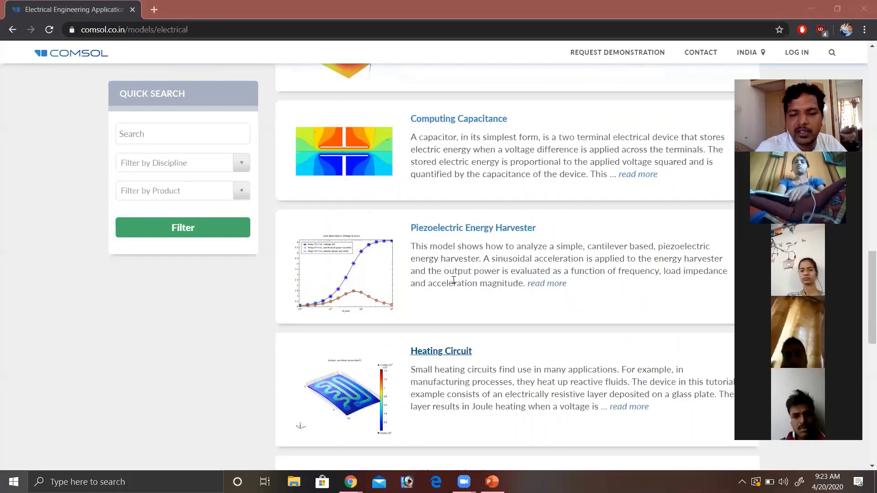
scroll(454, 280, "down", 6)
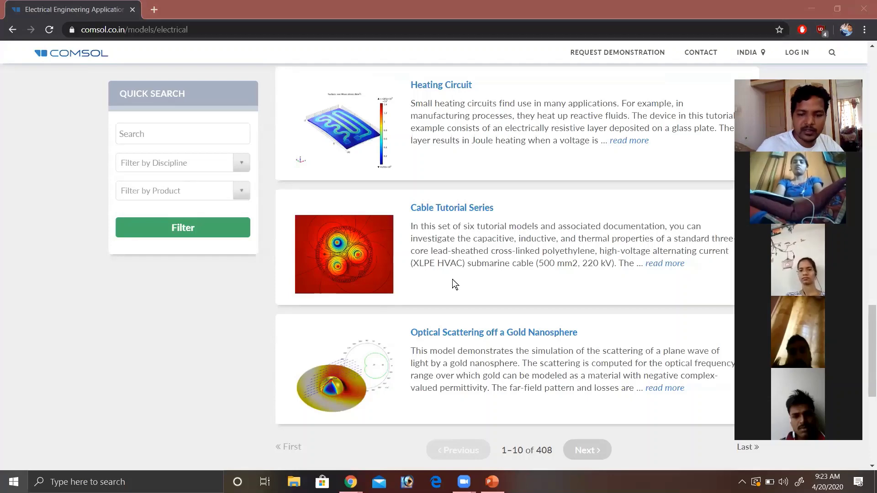
Open the second page of electrical models and look through its entries down to Capacitive Pressure Sensor.
left_click(586, 450)
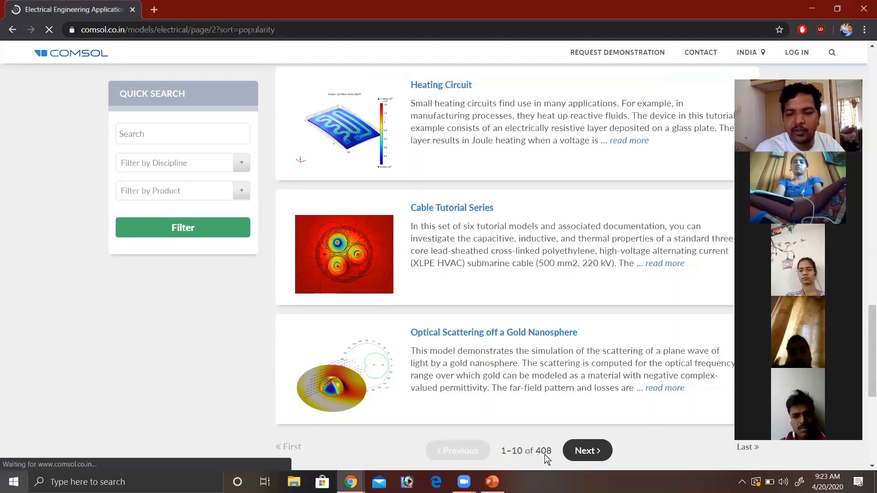
scroll(467, 365, "down", 3)
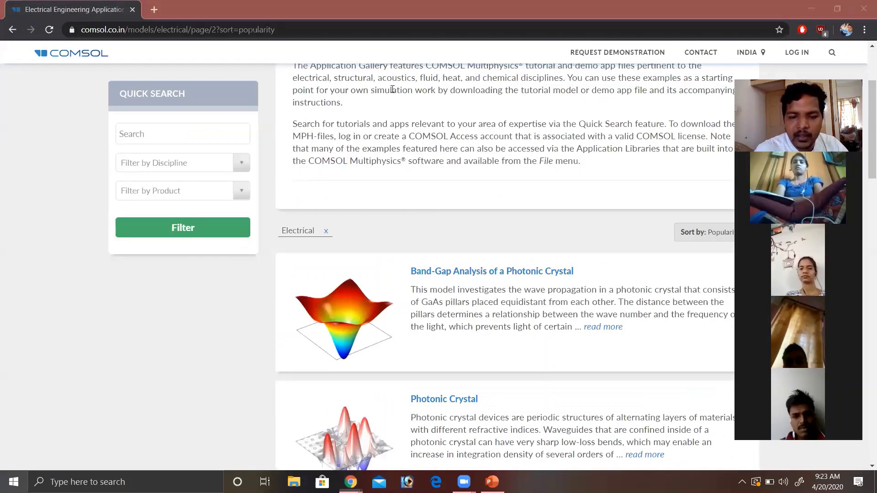
scroll(460, 341, "down", 9)
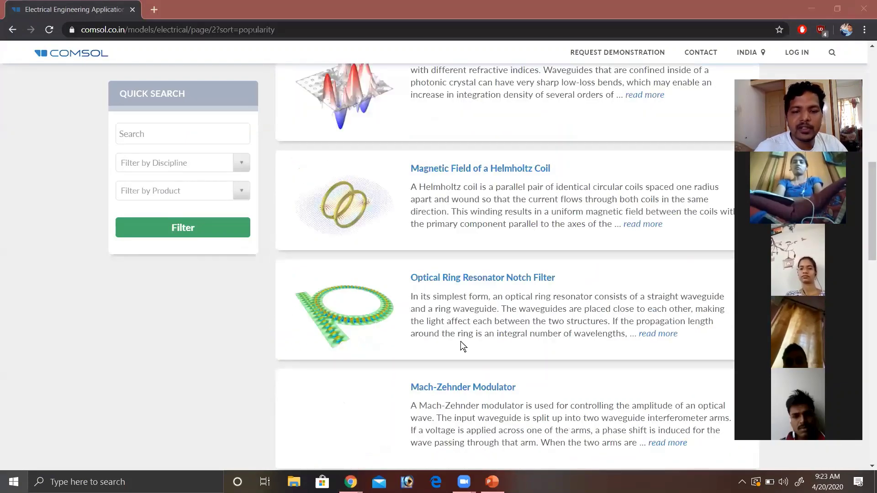
scroll(461, 342, "down", 7)
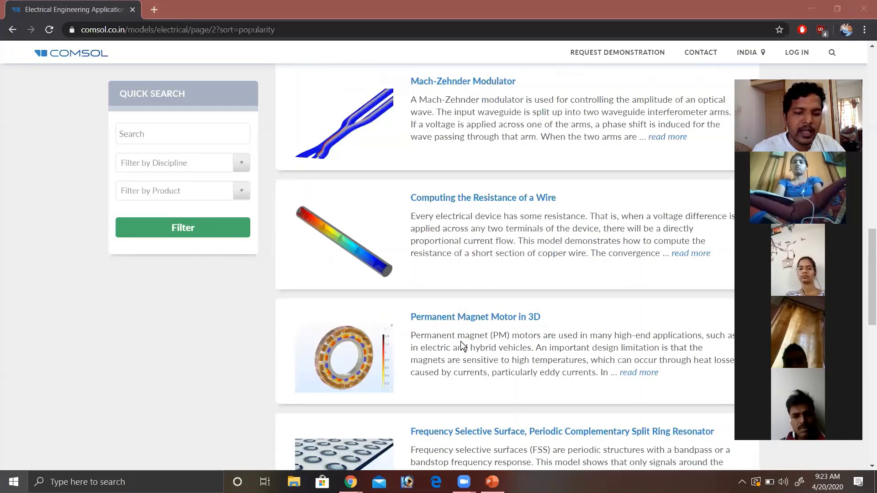
scroll(462, 346, "down", 3)
scroll(461, 342, "down", 3)
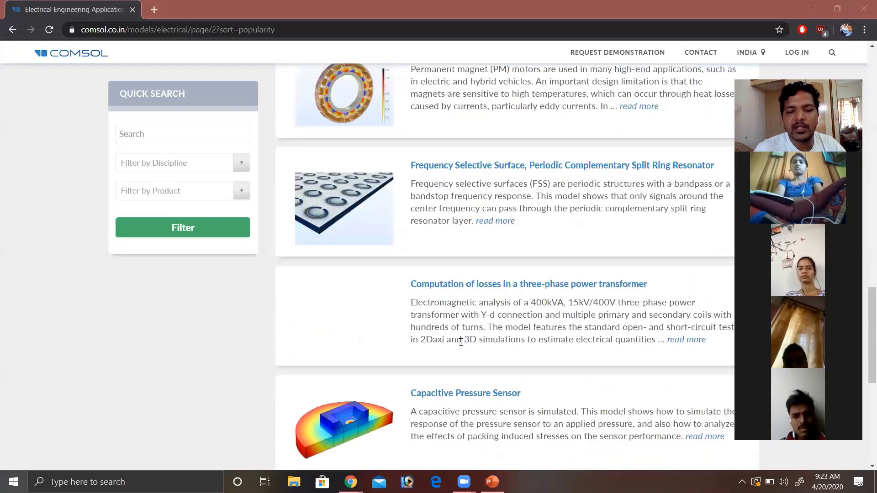
scroll(461, 342, "down", 3)
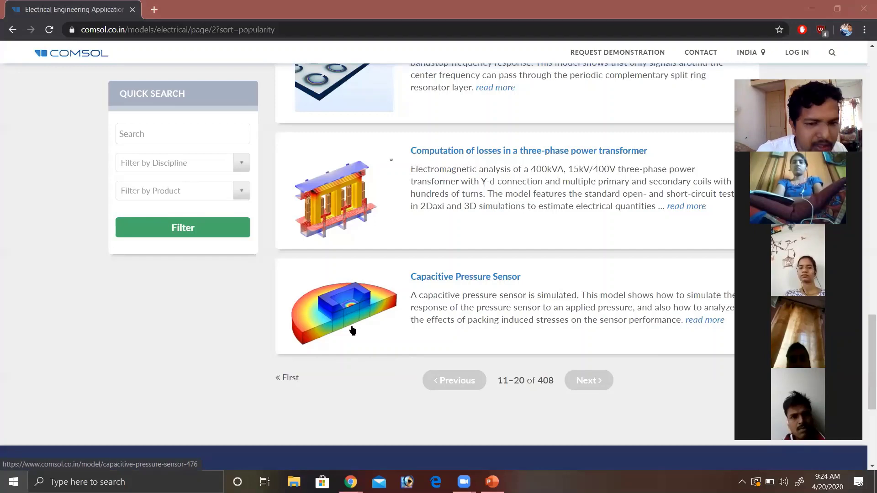
Search the Application Gallery for "mems".
scroll(207, 331, "up", 9)
left_click(187, 133)
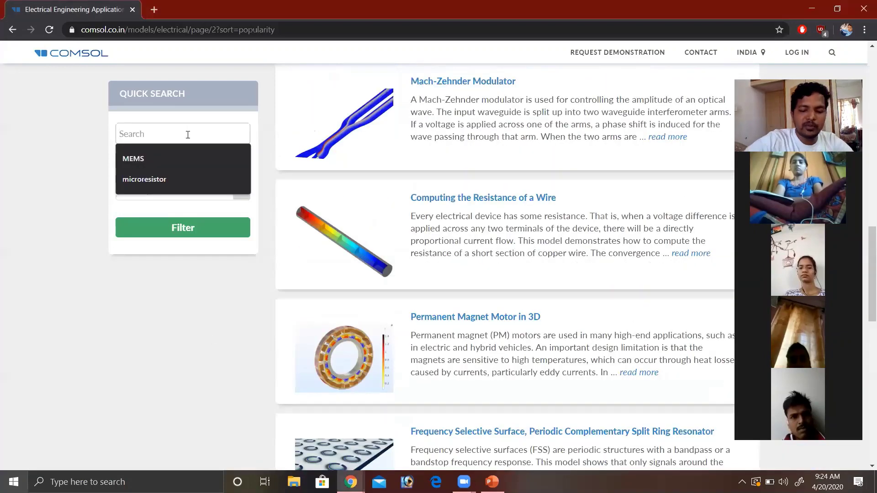
type("mems")
key("Return")
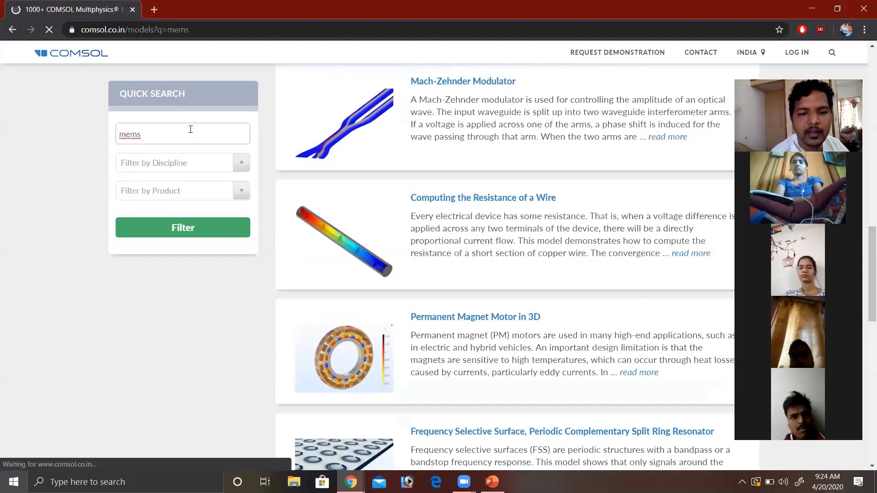
Look through the first page of MEMS models and check the total number of results at its end.
scroll(449, 370, "down", 15)
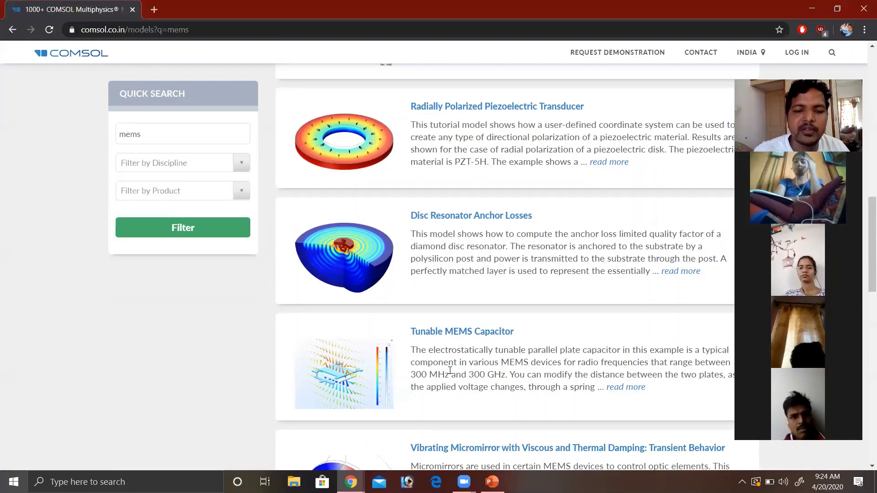
scroll(450, 371, "down", 12)
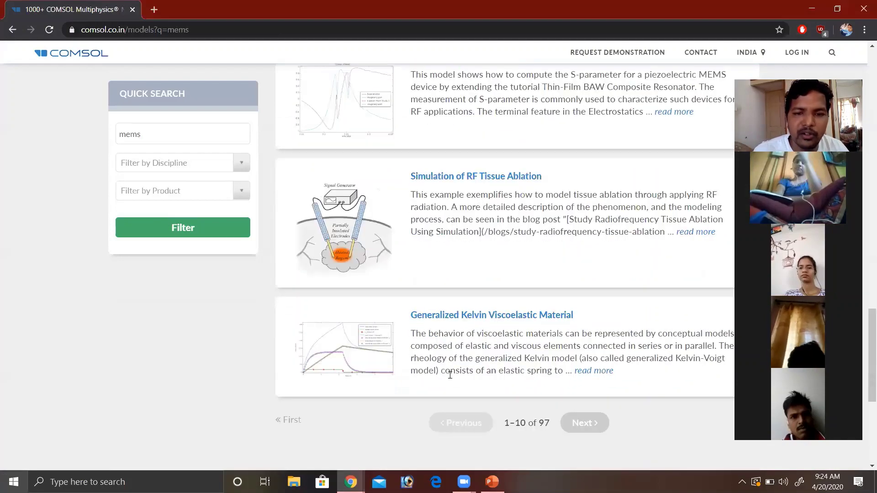
scroll(450, 375, "up", 3)
scroll(451, 383, "up", 3)
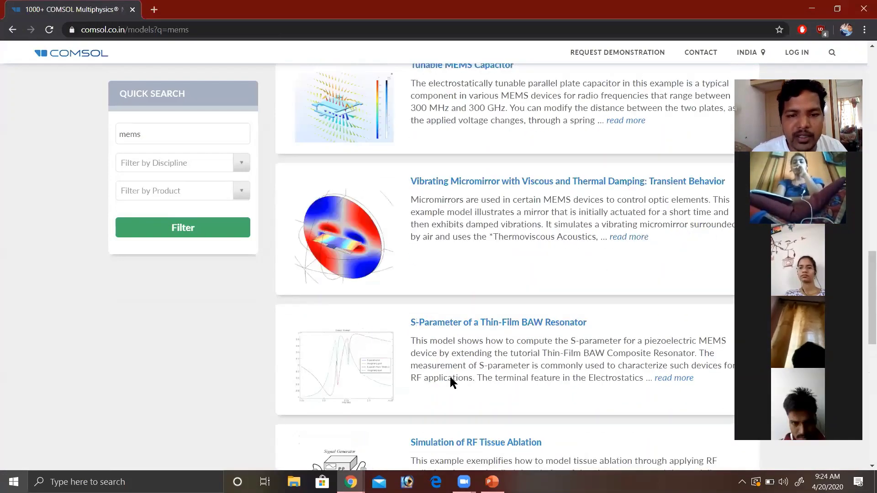
scroll(451, 383, "up", 3)
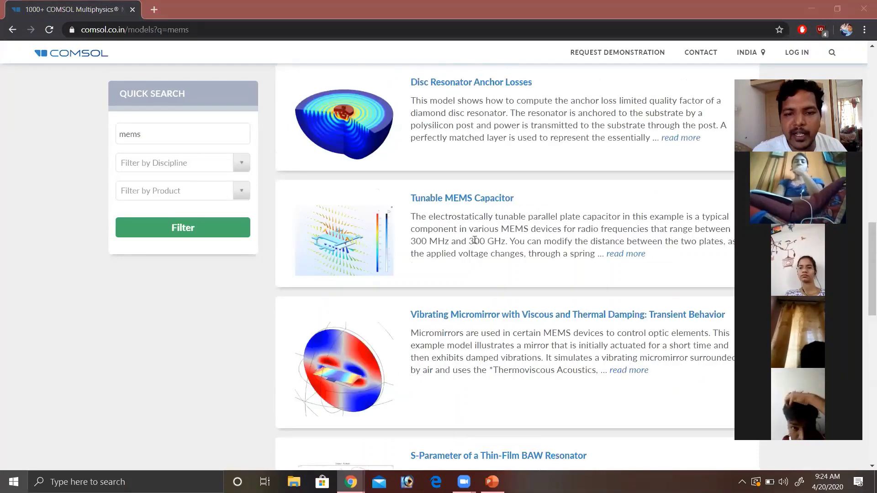
scroll(473, 240, "down", 14)
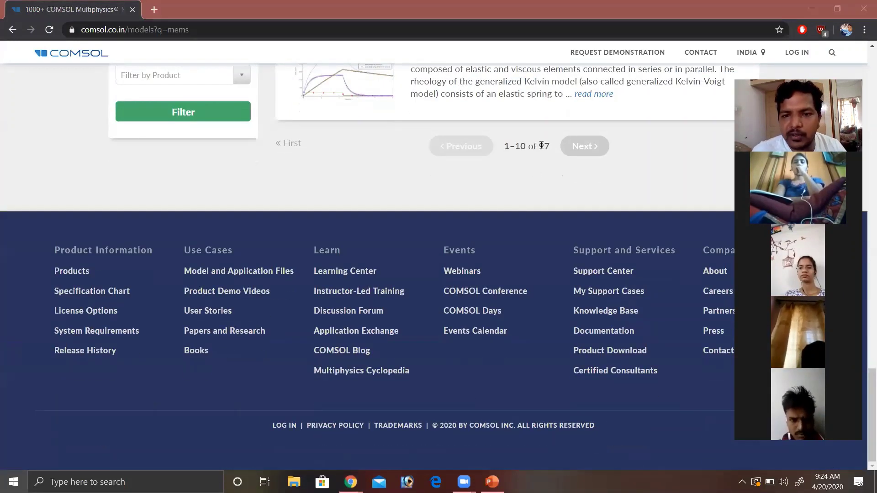
left_click_drag(541, 145, 547, 149)
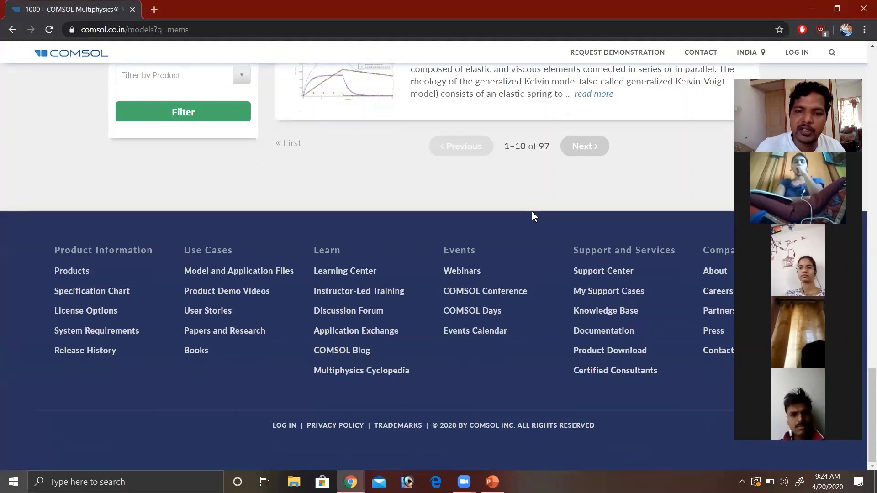
Go to the next page of the MEMS search results.
scroll(531, 212, "up", 3)
left_click(571, 280)
scroll(513, 265, "up", 6)
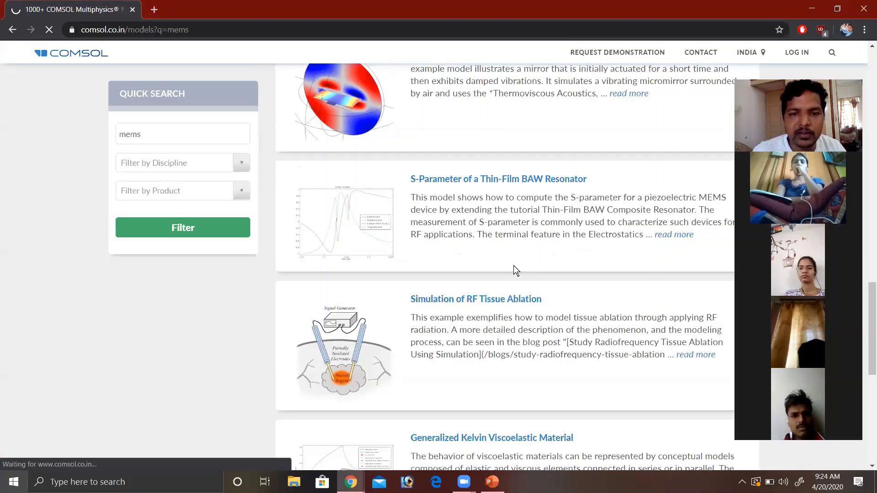
Look through the second page of MEMS search results down to Thermoelectric generator and go to the third page.
scroll(506, 201, "down", 5)
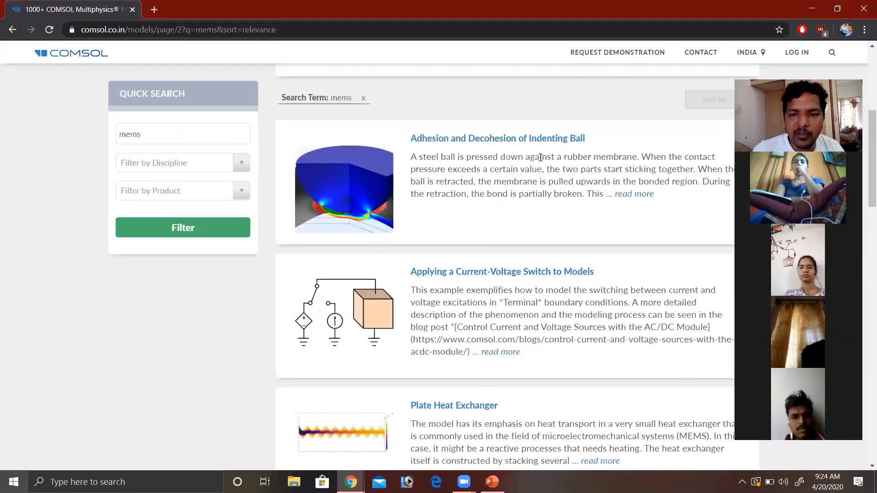
scroll(522, 250, "down", 9)
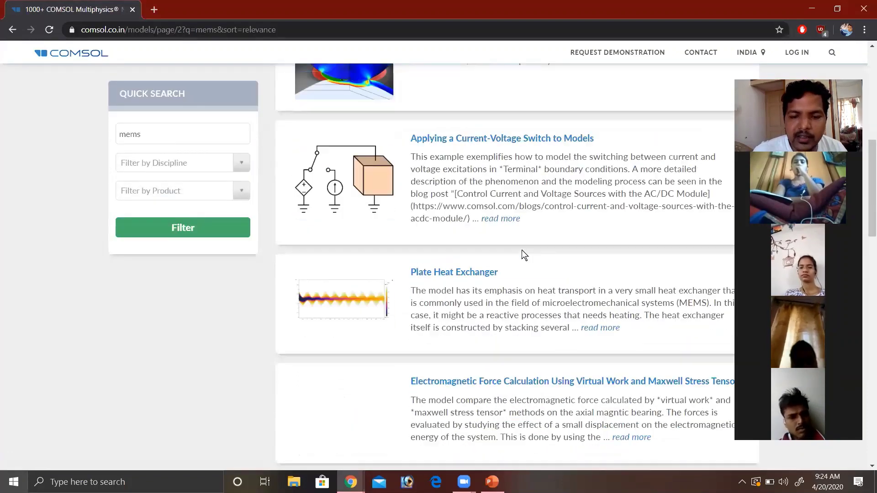
scroll(522, 256, "down", 6)
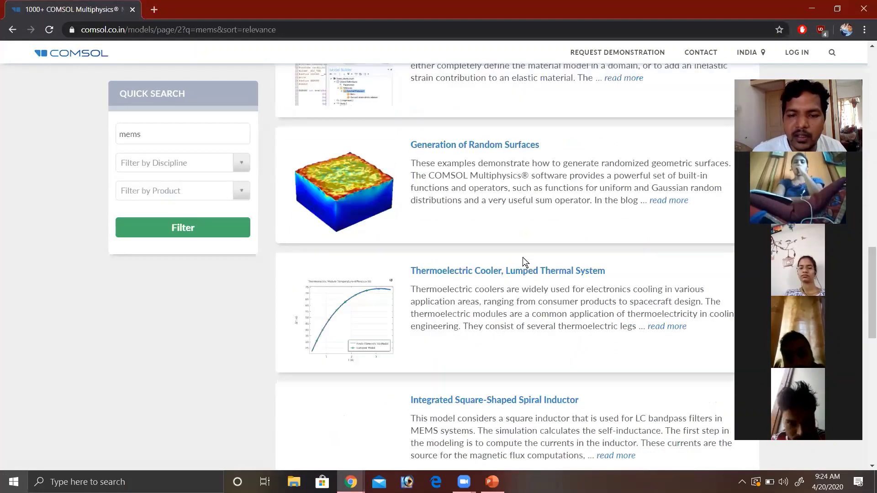
scroll(512, 242, "down", 6)
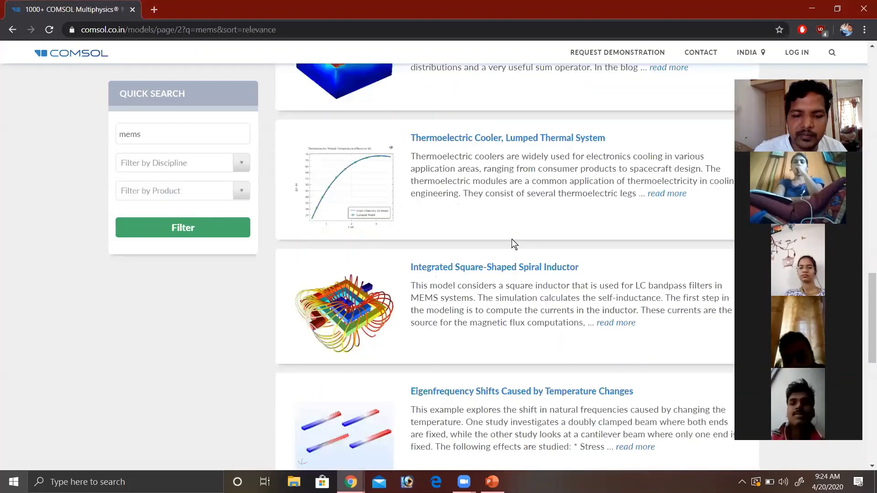
scroll(519, 246, "down", 6)
left_click(584, 253)
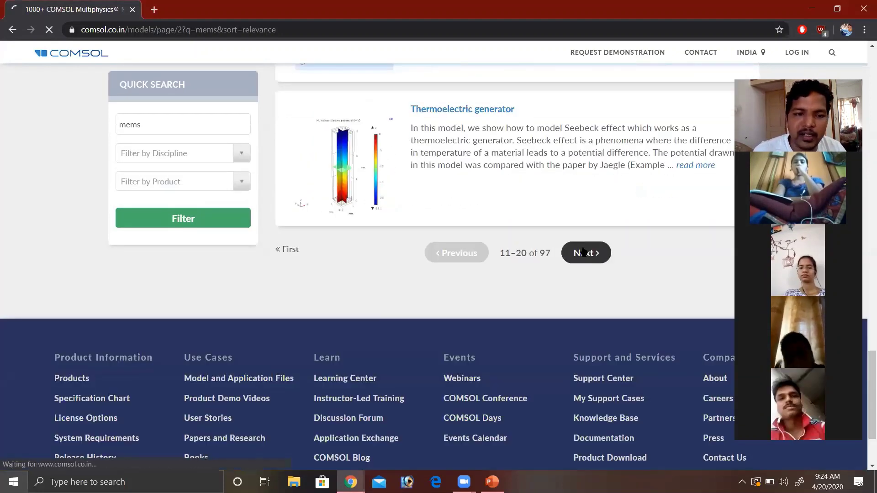
Look through the third page of MEMS results from Microresistor Beam down to Pull-In and Pull-Out Analysis of a Biased Resonator.
scroll(506, 282, "down", 3)
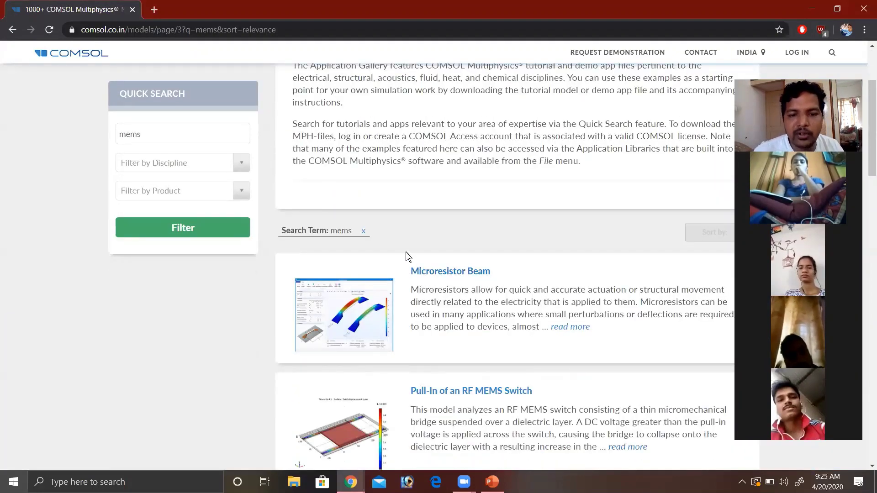
triple_click(592, 333)
left_click(574, 302)
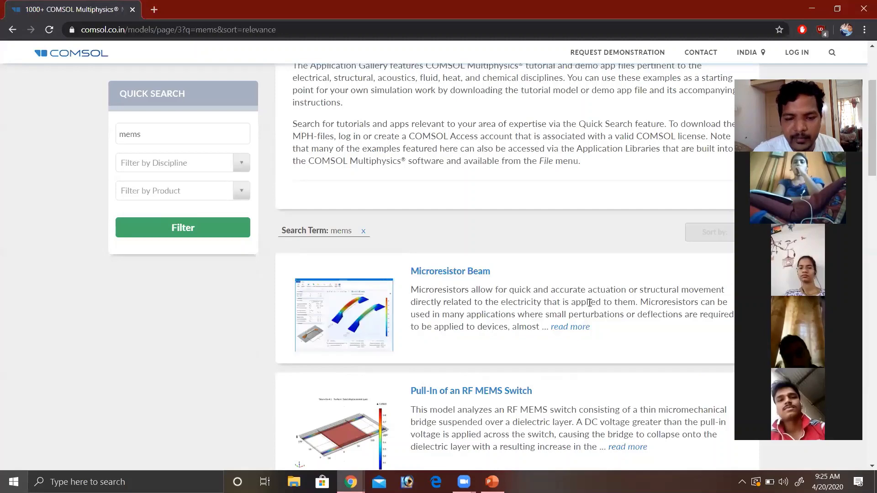
scroll(503, 288, "down", 3)
scroll(415, 256, "down", 3)
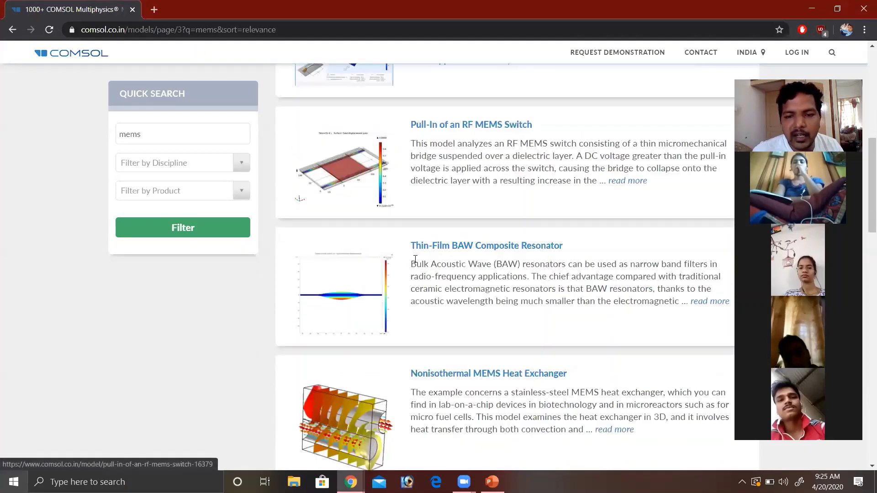
scroll(504, 314, "down", 3)
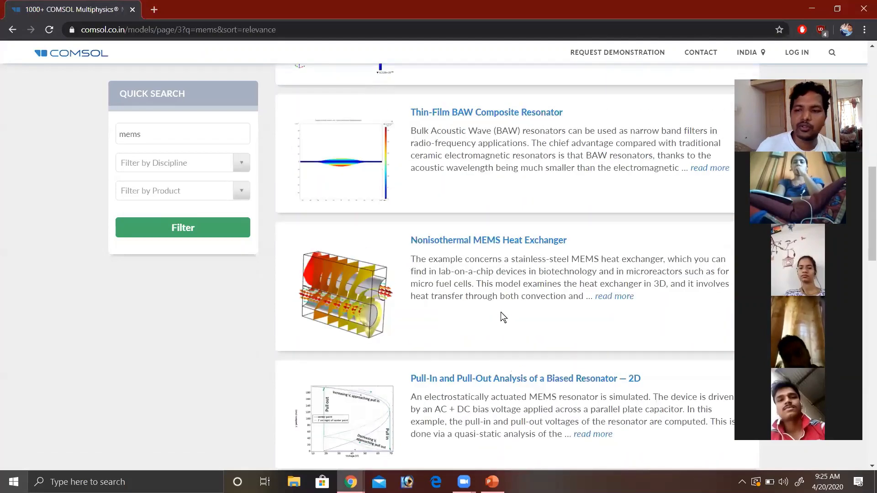
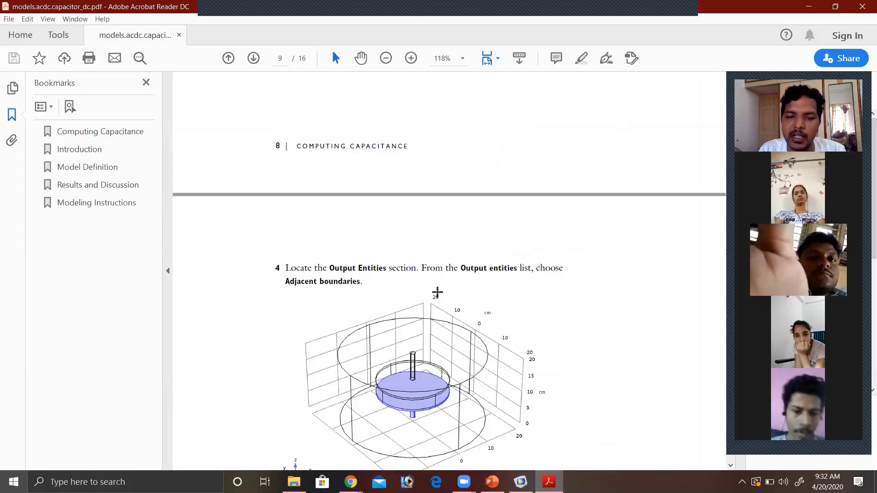
Consult the Model Wizard instructions in the capacitor PDF, switch to COMSOL Multiphysics and start a 3D model with the Model Wizard.
scroll(438, 296, "up", 12)
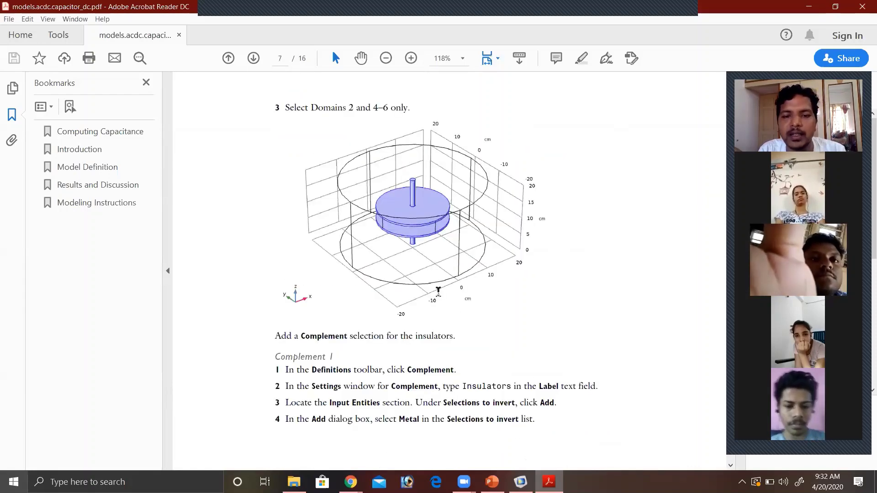
scroll(438, 296, "up", 20)
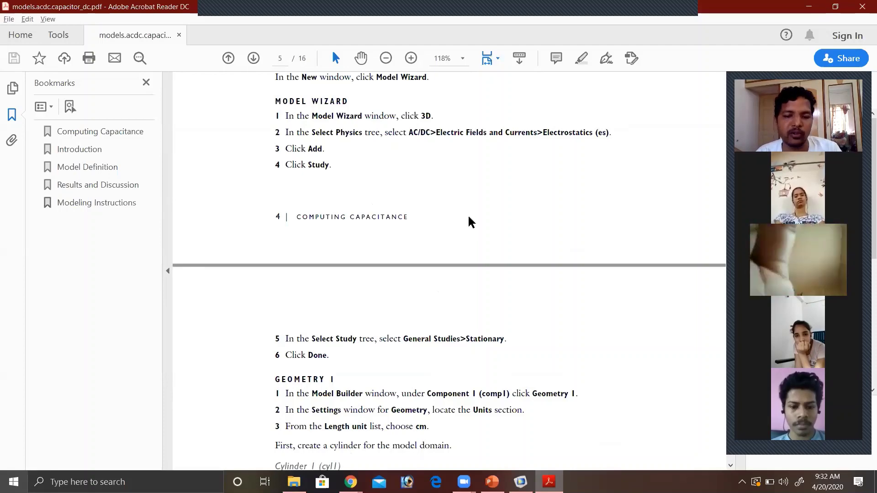
key("alt+Tab")
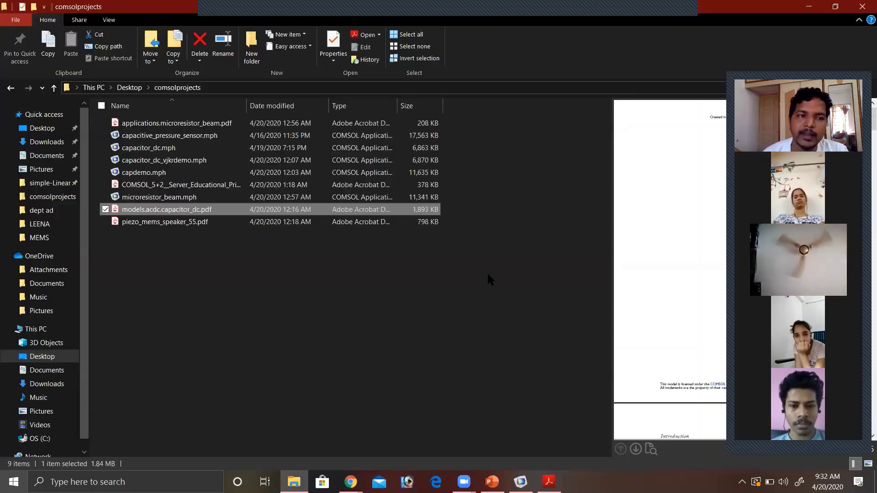
key("alt+Tab")
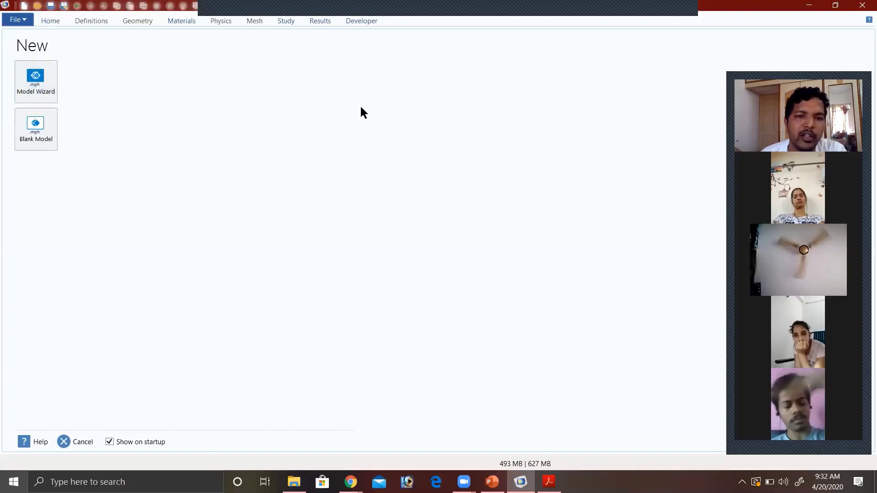
left_click(31, 100)
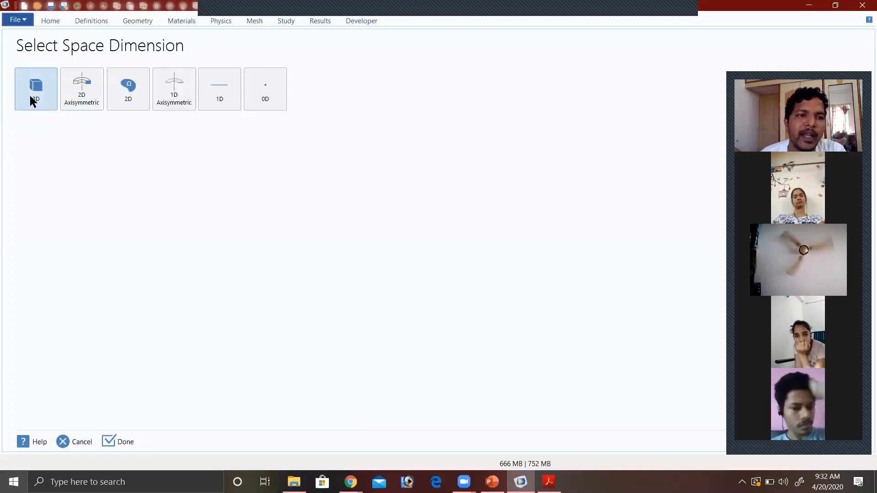
left_click(32, 100)
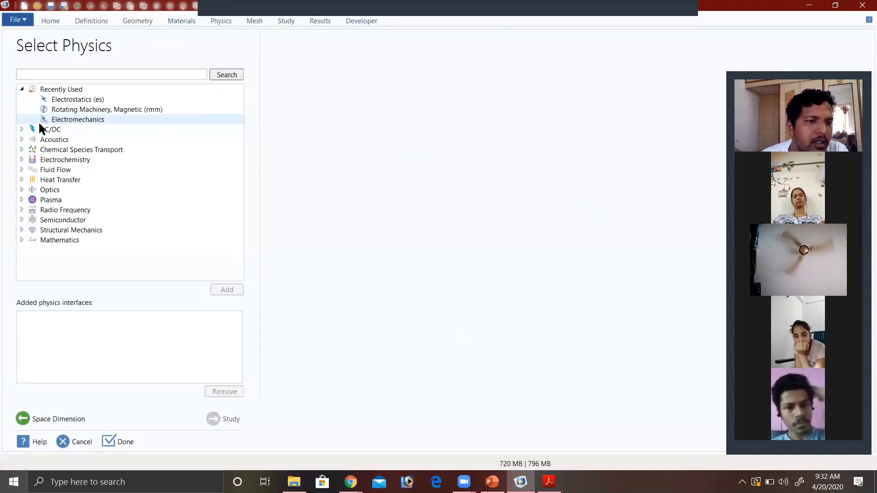
Add the Electrostatics (es) interface from AC/DC > Electric Fields and Currents and choose a Stationary study.
left_click(22, 130)
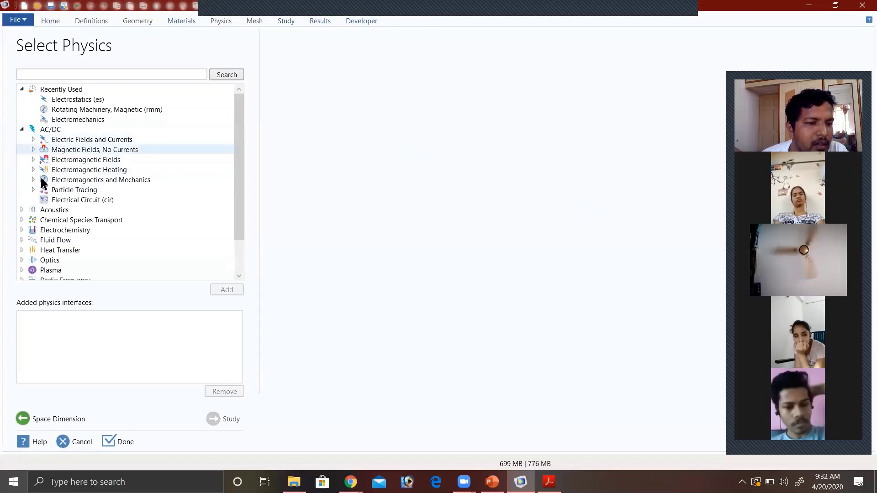
left_click(33, 136)
left_click(34, 139)
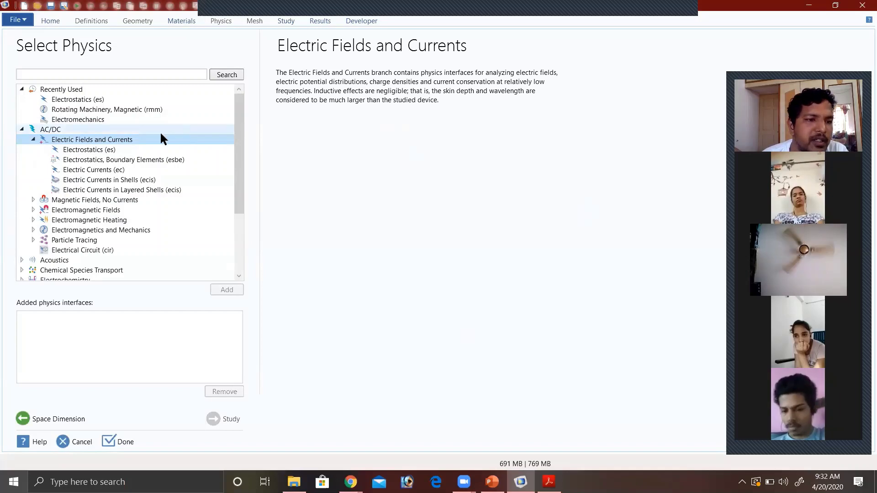
left_click(135, 150)
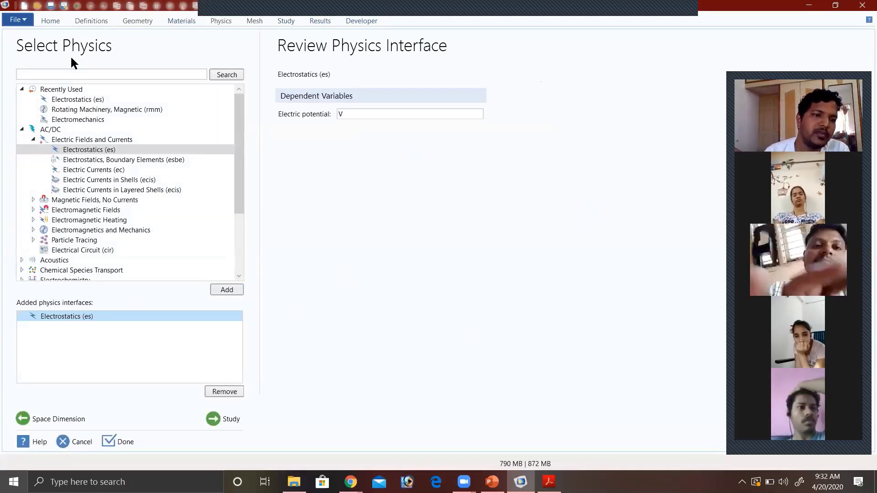
left_click(220, 422)
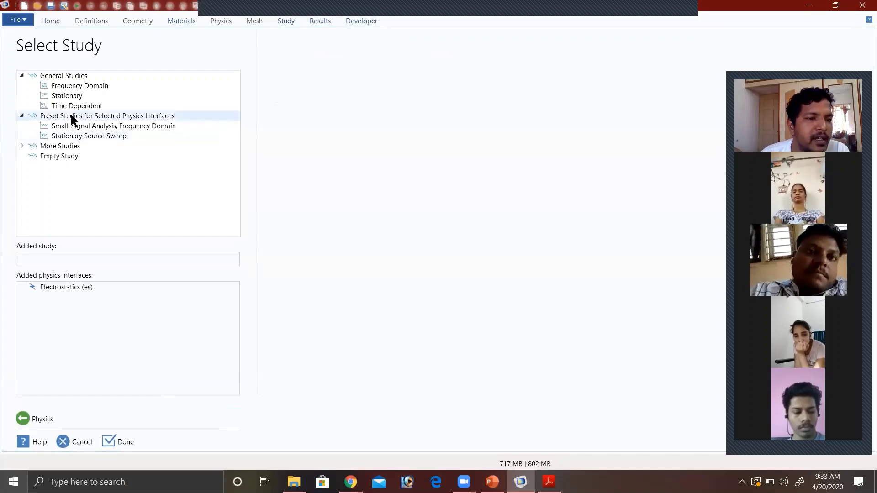
left_click(73, 99)
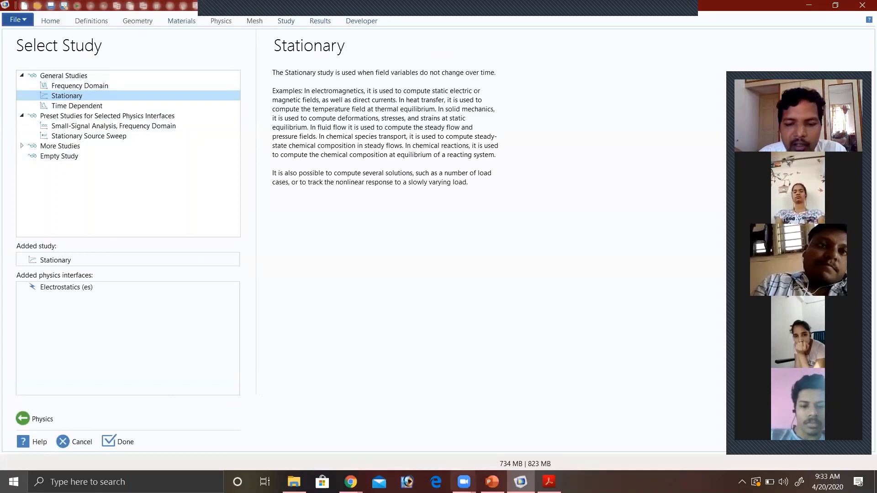
Switch to the capacitor PDF in Acrobat Reader, view its result figures and mark the Electrostatics (es) path in the Model Wizard instructions.
left_click(549, 483)
scroll(473, 242, "up", 10)
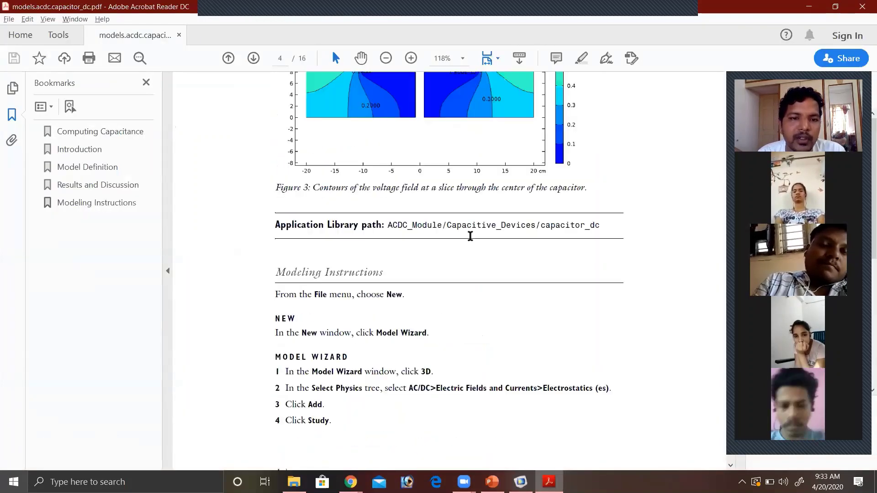
scroll(473, 241, "up", 15)
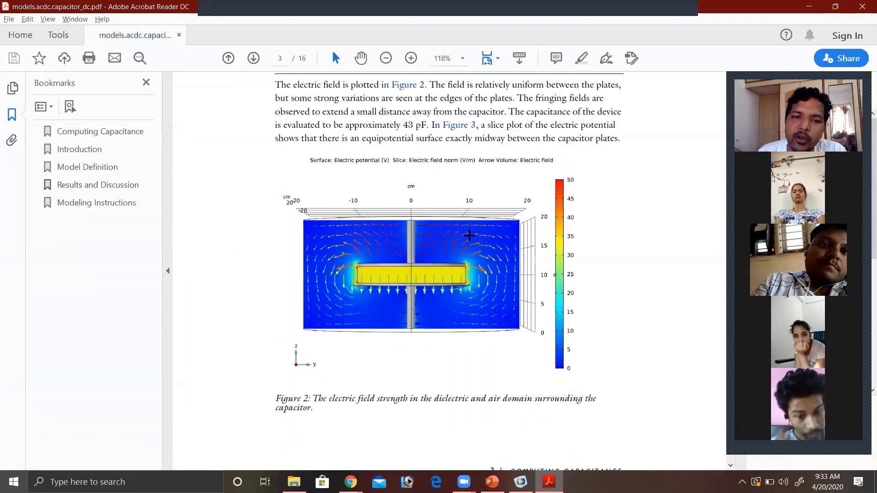
scroll(468, 235, "down", 15)
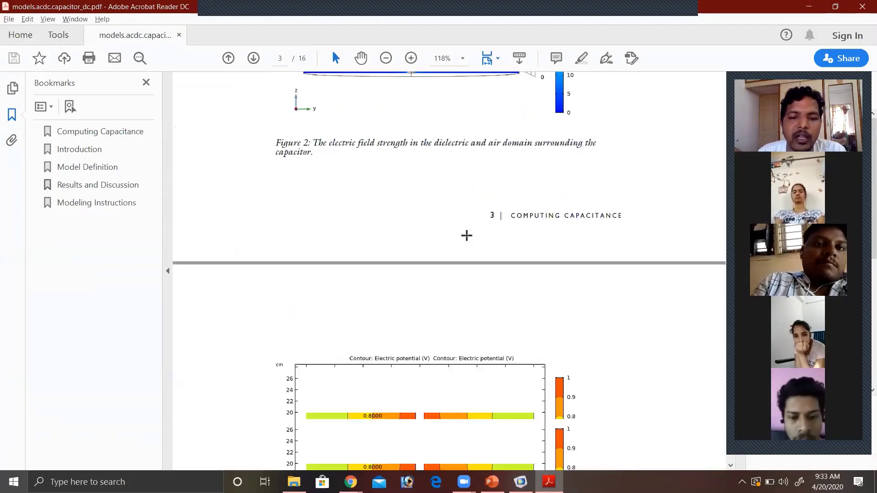
scroll(468, 242, "down", 3)
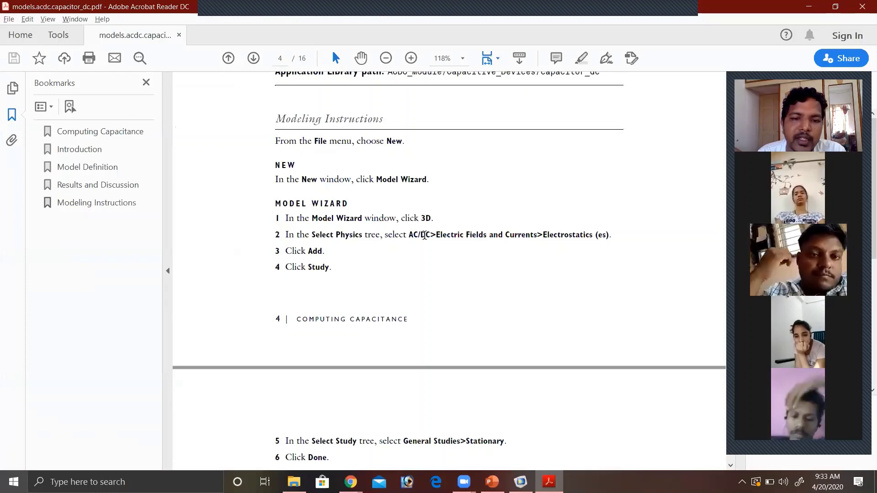
left_click_drag(586, 238, 612, 241)
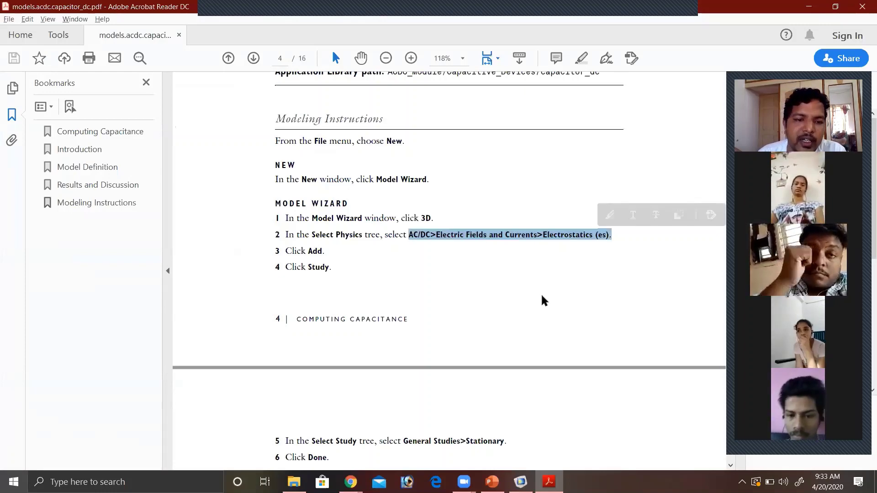
Check the PDF's study selection and geometry unit instructions, and return to COMSOL Multiphysics to complete the Model Wizard.
scroll(315, 315, "down", 9)
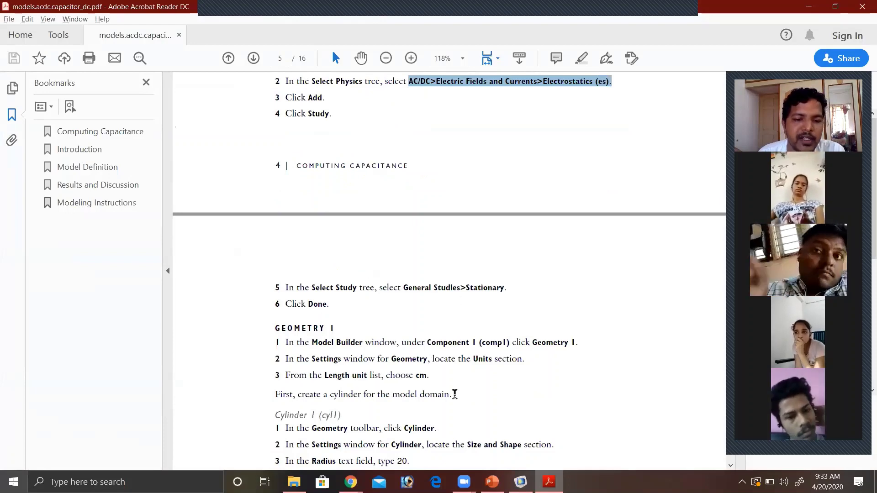
scroll(455, 394, "down", 5)
key("alt+Tab")
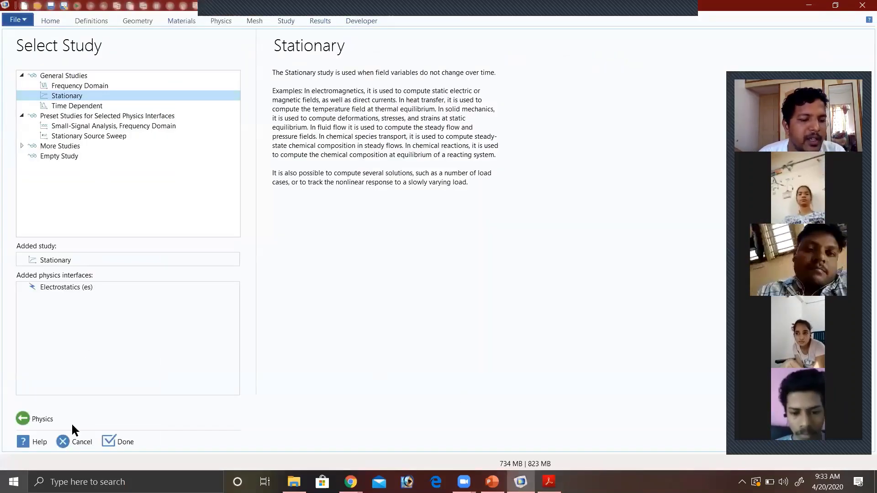
left_click(442, 154)
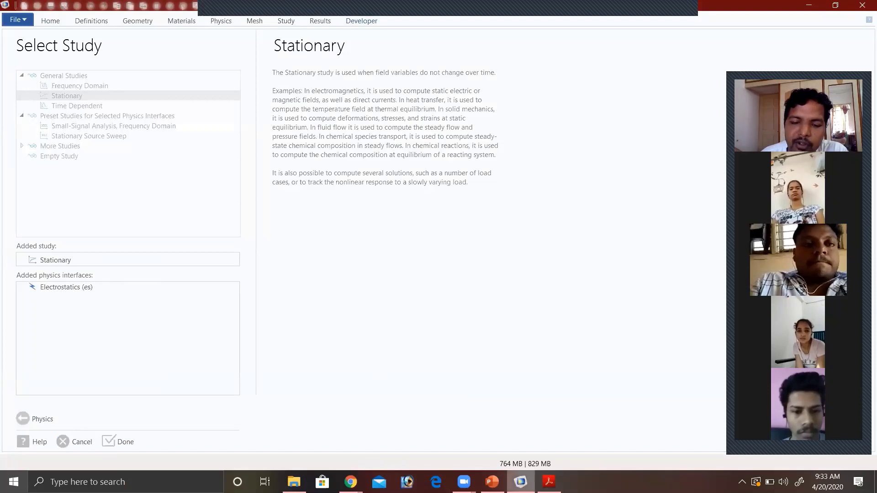
Switch to the capacitor PDF in Acrobat Reader and read the geometry instructions from Cylinder 1 through Cylinder 4 to the Explicit 1 section.
left_click(549, 482)
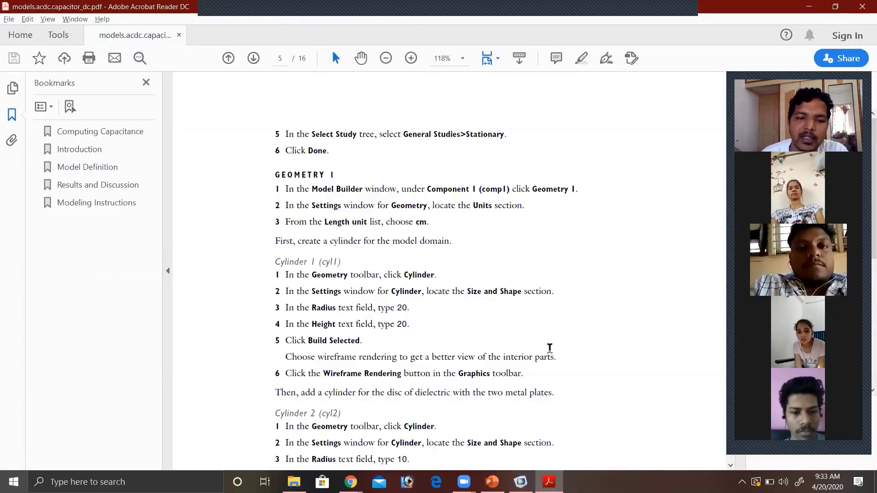
scroll(550, 354, "down", 5)
scroll(301, 129, "up", 1)
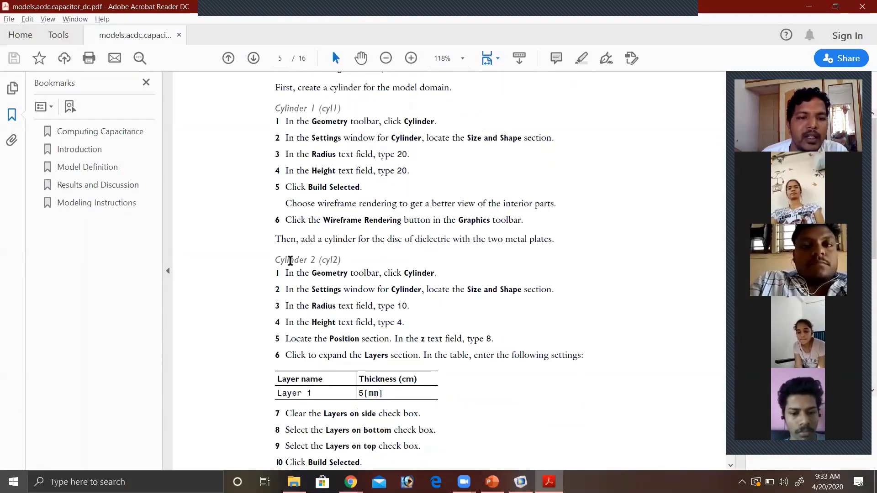
triple_click(303, 106)
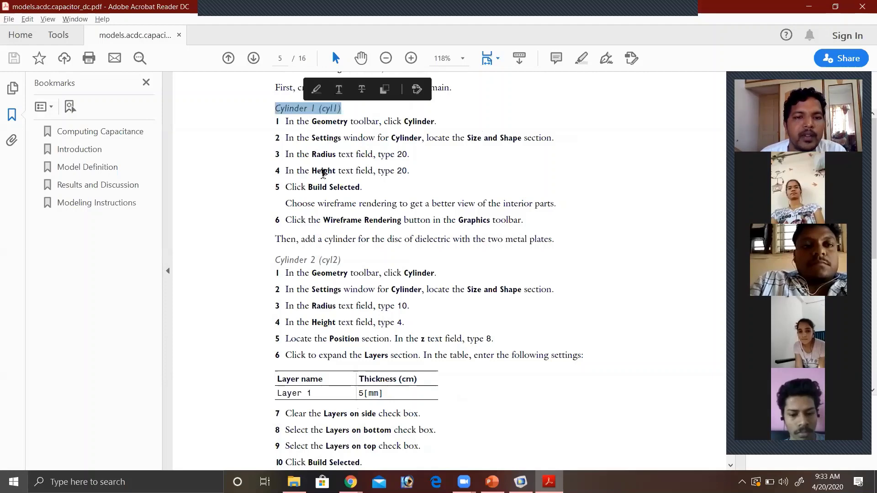
left_click(289, 260)
scroll(290, 263, "down", 9)
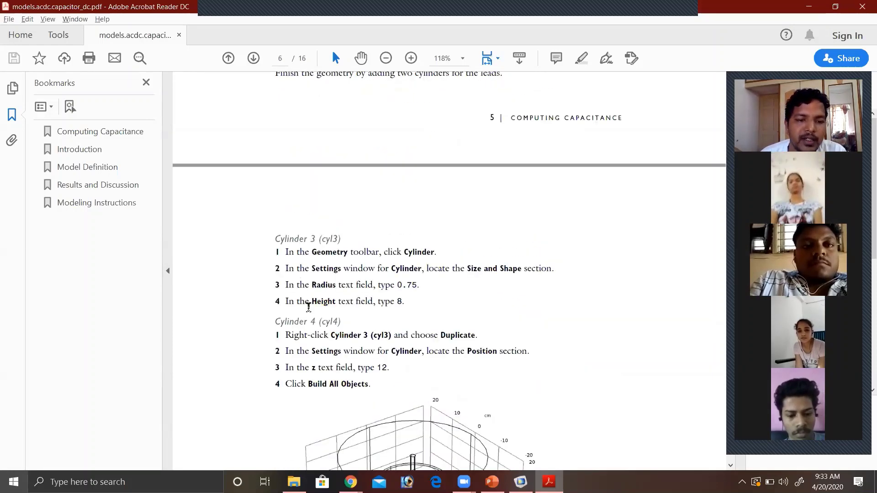
scroll(306, 319, "down", 3)
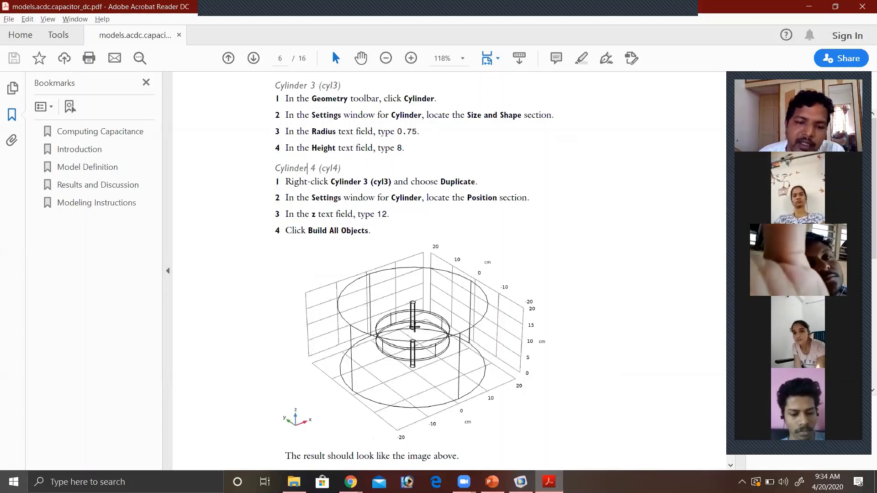
scroll(416, 327, "down", 3)
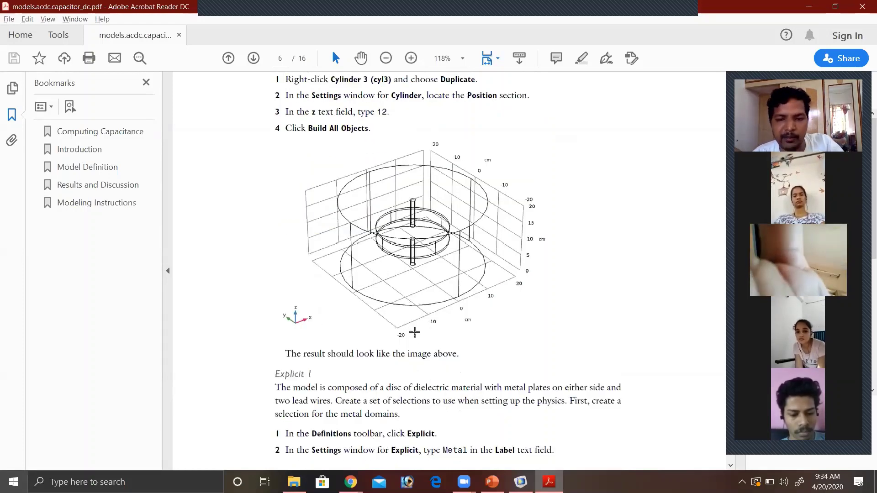
Return to COMSOL Multiphysics, set the length unit of Geometry 1 to cm and add a cylinder to it.
key("alt+Tab")
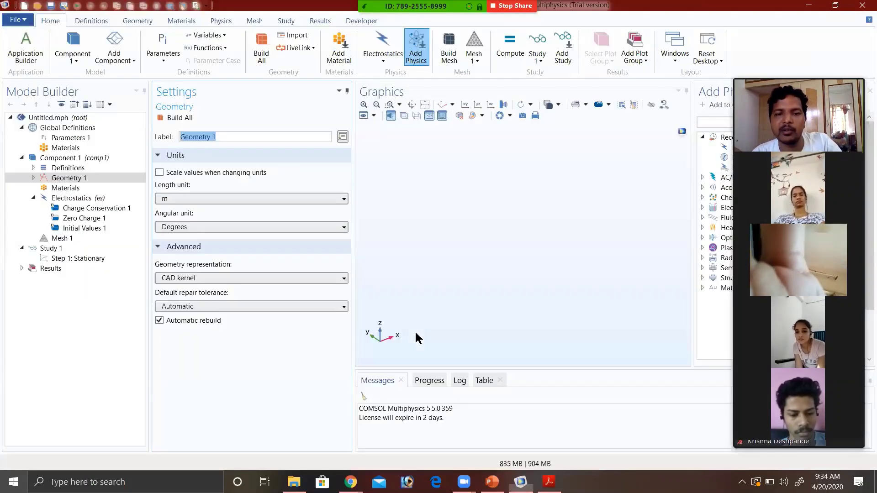
left_click(229, 198)
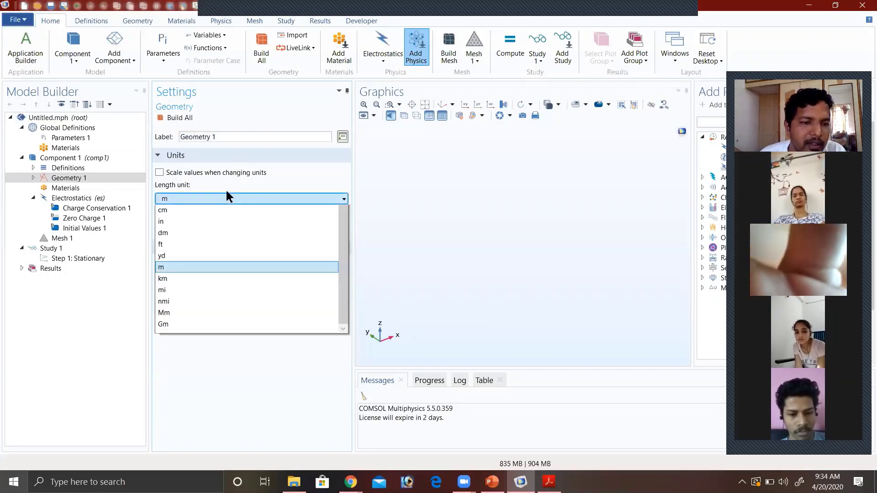
left_click(227, 245)
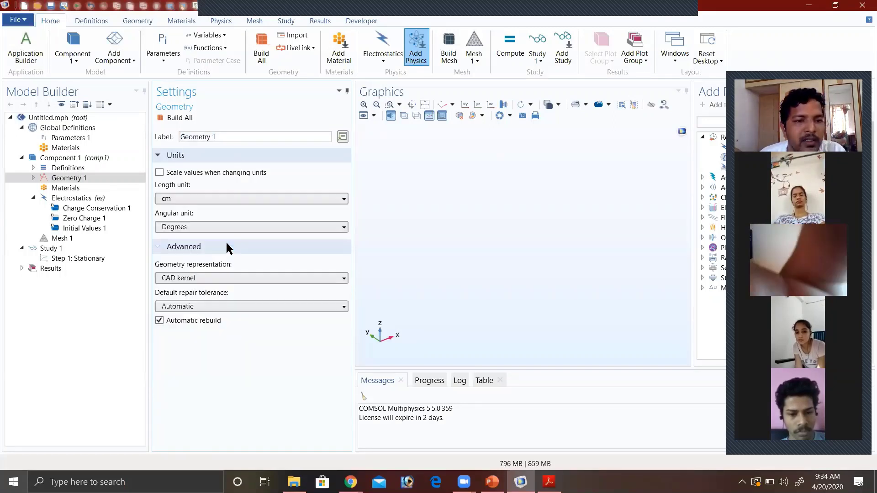
right_click(66, 179)
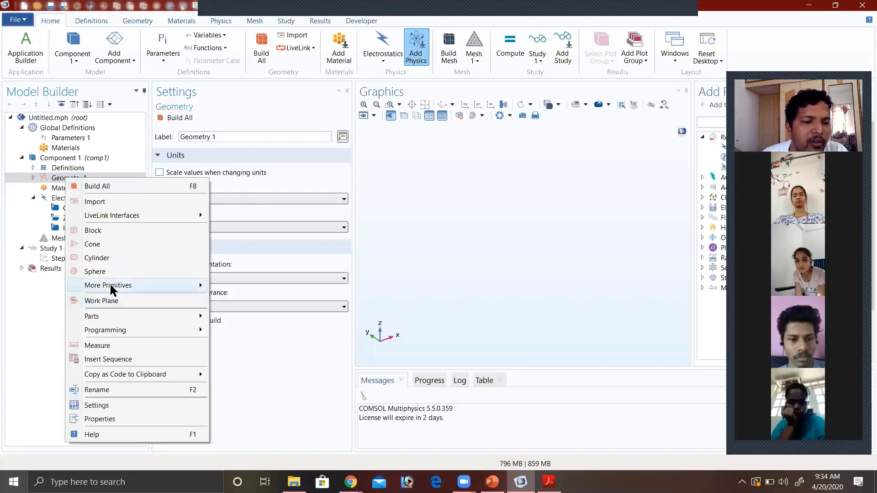
left_click(144, 259)
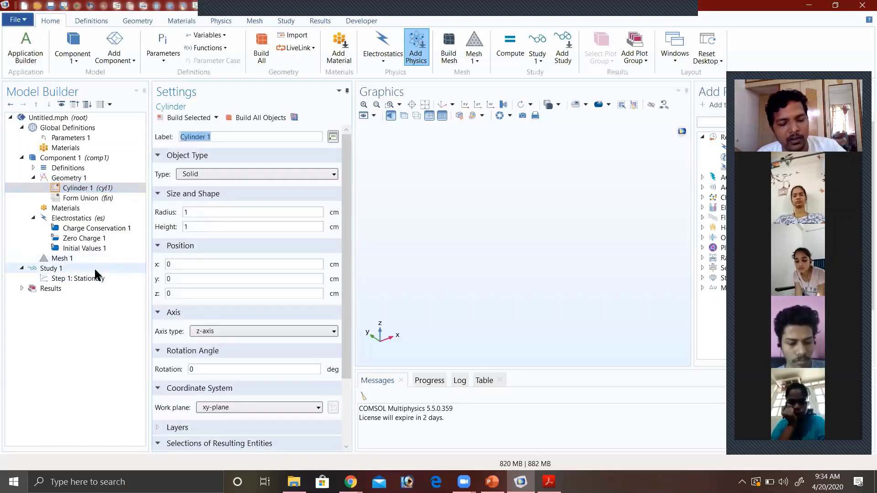
Switch to the capacitor PDF in Acrobat Reader and look up the size instructions for Cylinder 1.
key("alt+Tab")
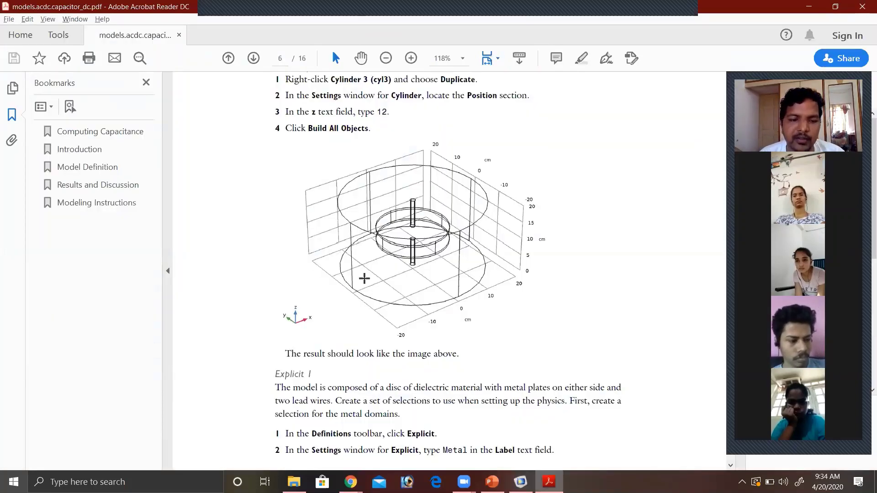
scroll(364, 278, "up", 2)
scroll(364, 278, "up", 15)
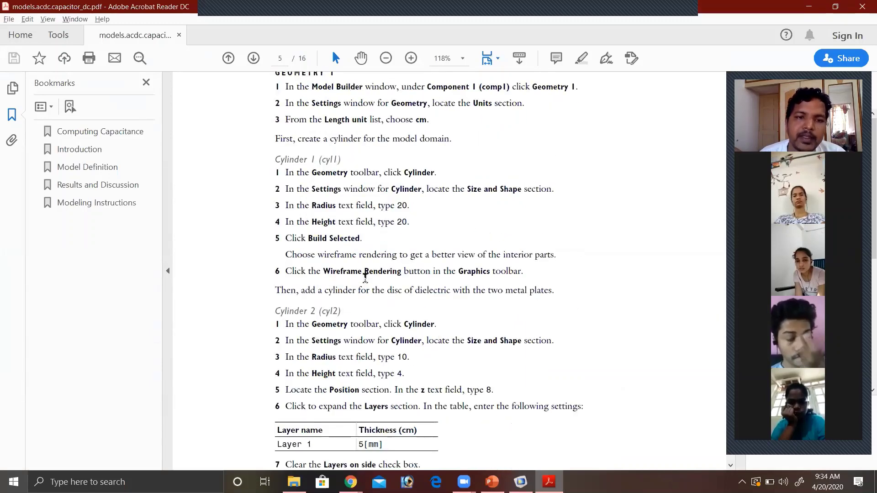
scroll(364, 278, "down", 2)
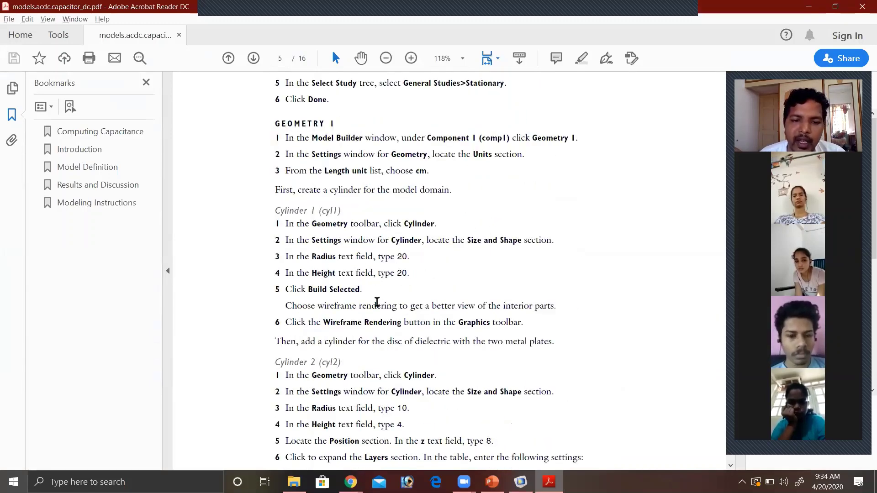
Return to COMSOL Multiphysics, set Cylinder 1's radius and height to 20 cm each and build it.
key("alt+Tab")
left_click_drag(245, 213, 170, 209)
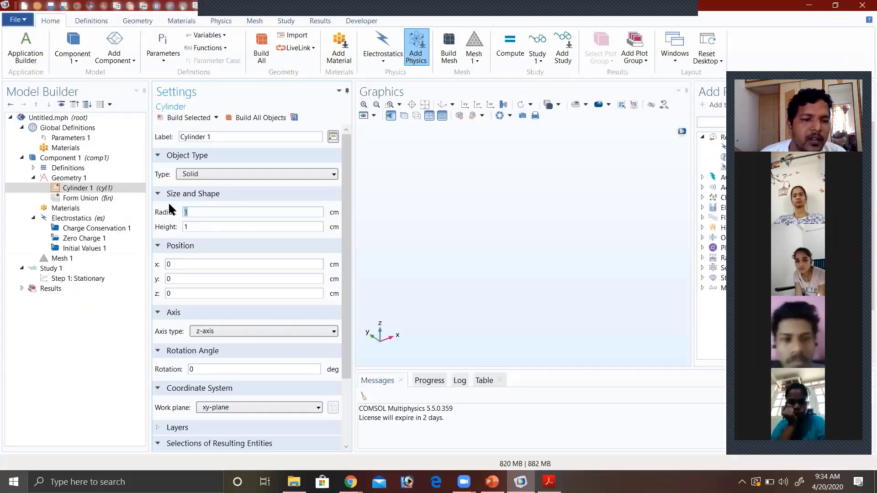
type("2")
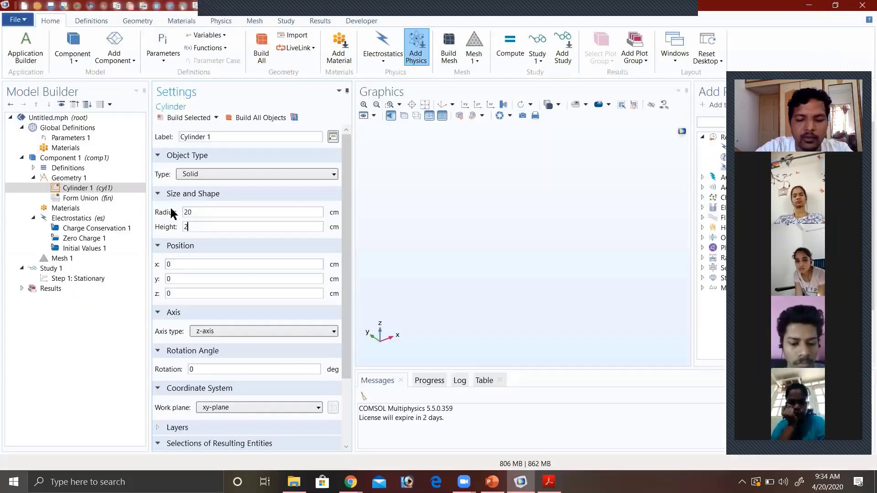
type("0")
left_click(185, 120)
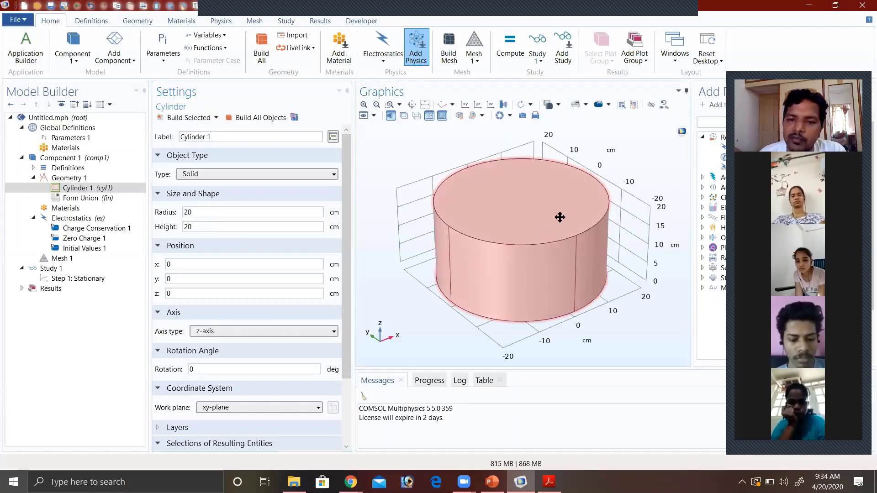
Display the built cylinder in wireframe rendering and view it from different angles.
left_click_drag(560, 218, 466, 196)
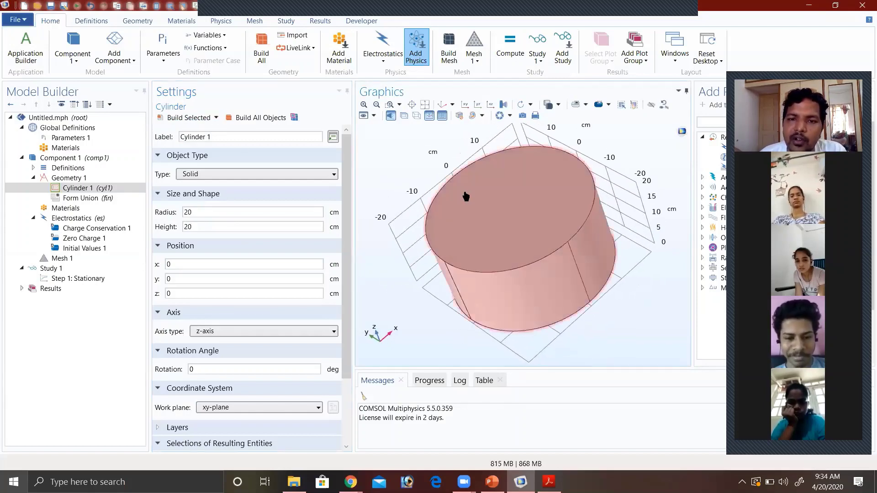
left_click(416, 116)
left_click_drag(568, 256, 526, 240)
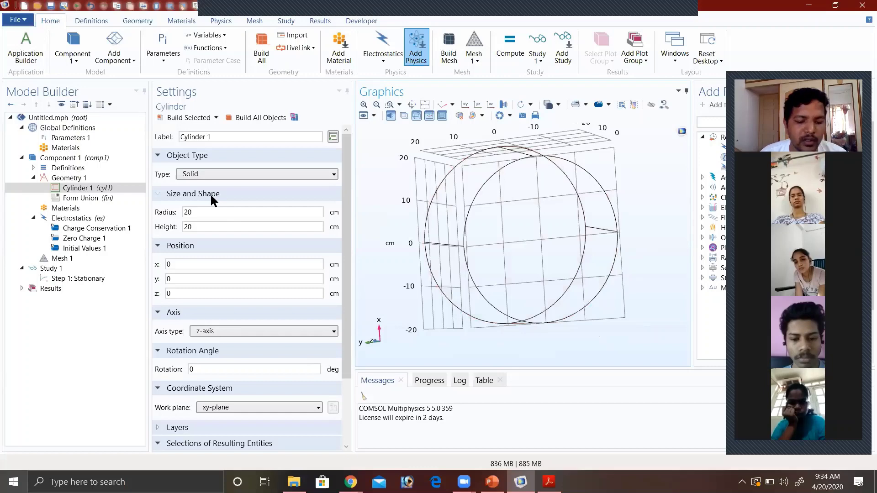
Switch to the capacitor PDF in Acrobat Reader and mark the Cylinder 2 values for radius, height and z position.
key("alt+Tab")
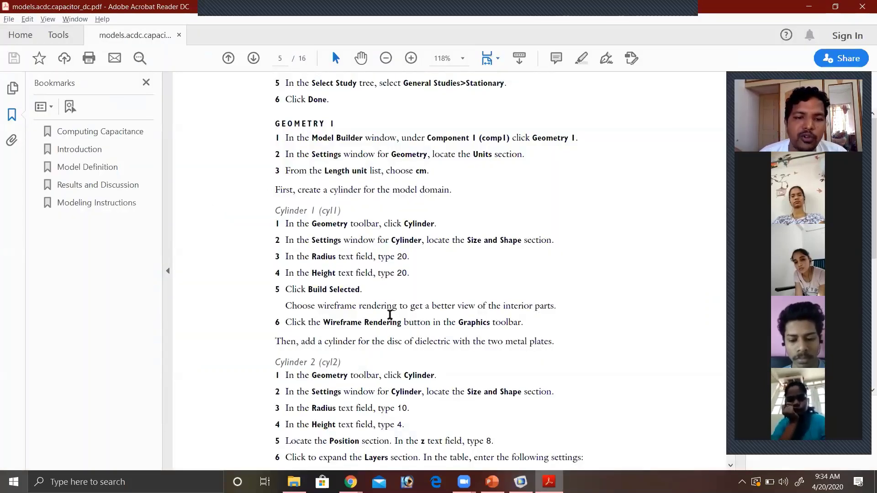
scroll(391, 316, "down", 3)
scroll(390, 310, "down", 3)
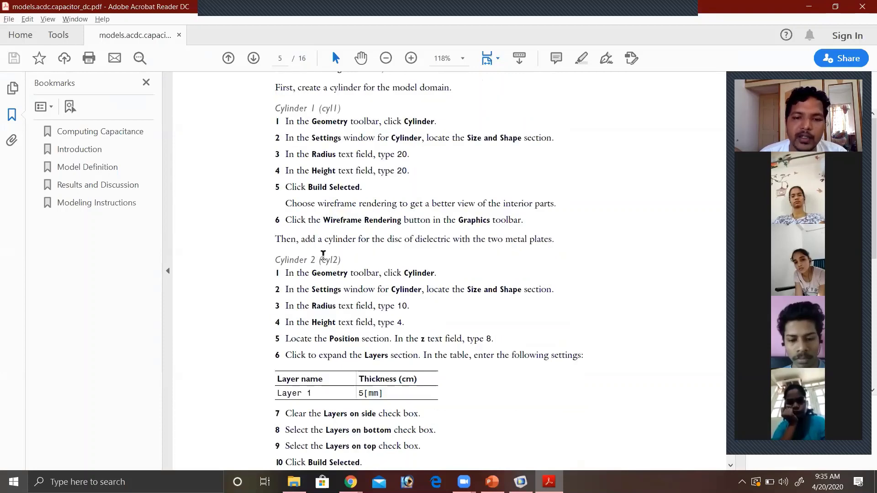
scroll(434, 241, "down", 3)
double_click(399, 255)
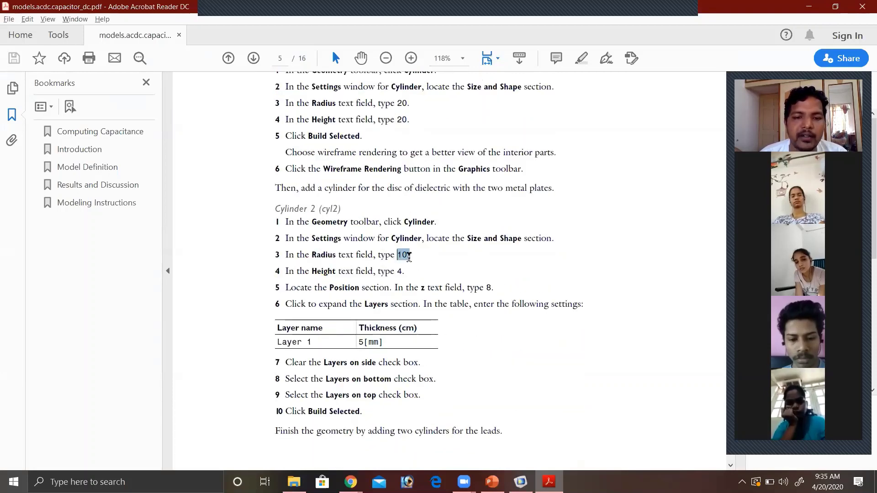
double_click(400, 271)
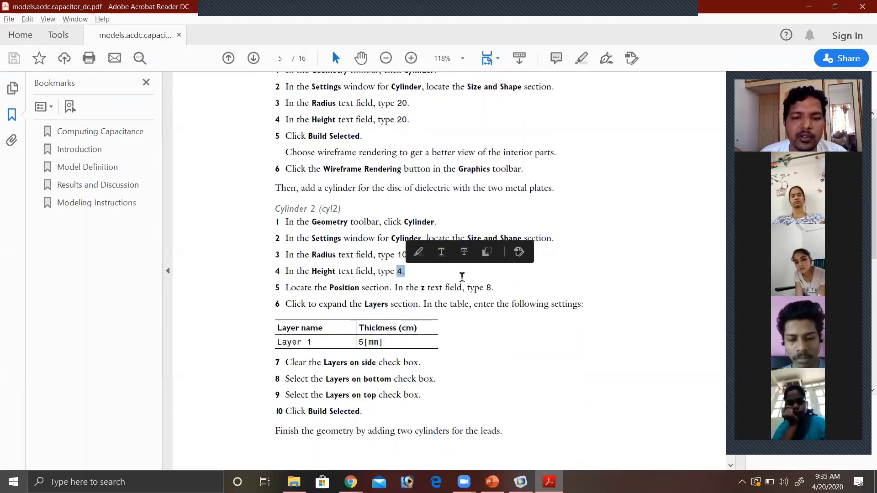
double_click(488, 287)
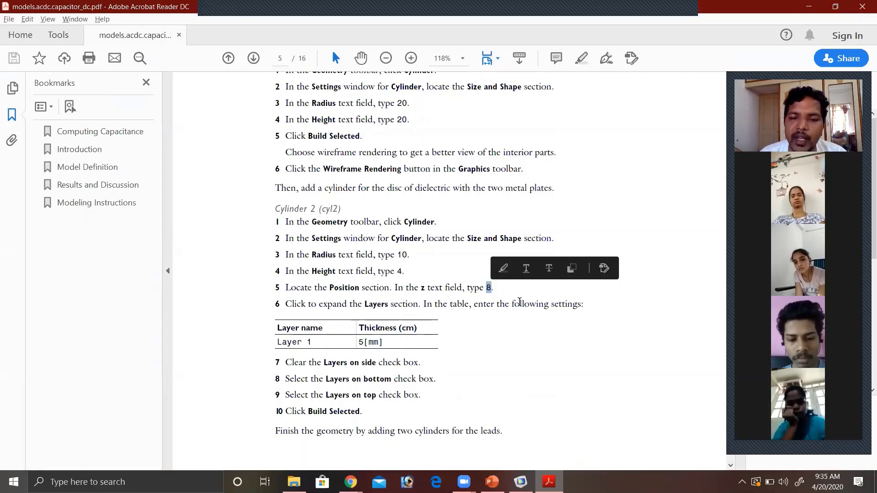
Return to COMSOL Multiphysics and add a second cylinder to Geometry 1.
key("alt+Tab")
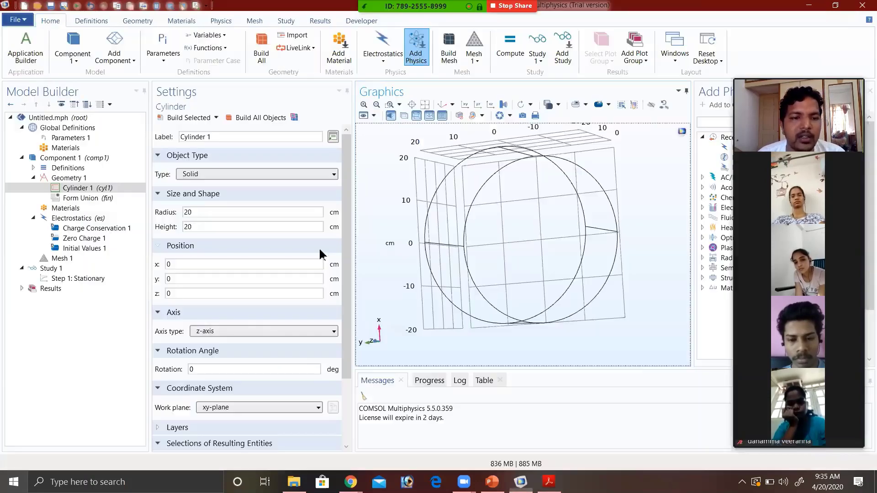
right_click(87, 179)
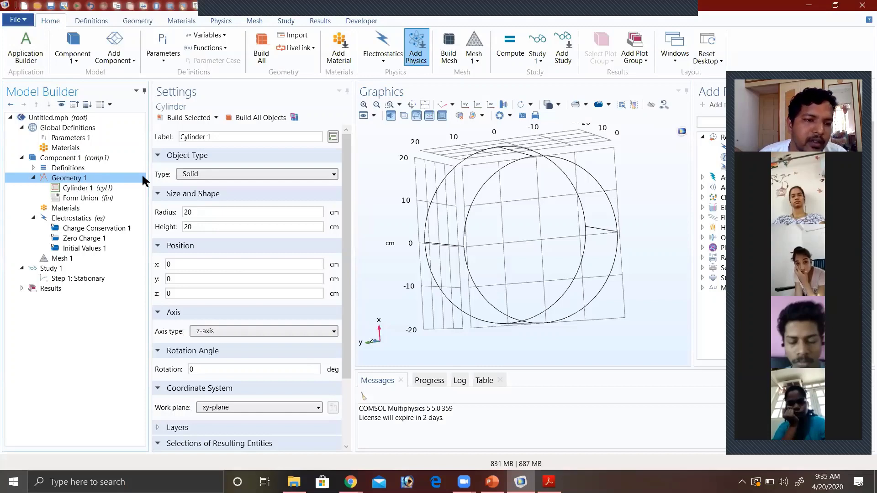
right_click(65, 181)
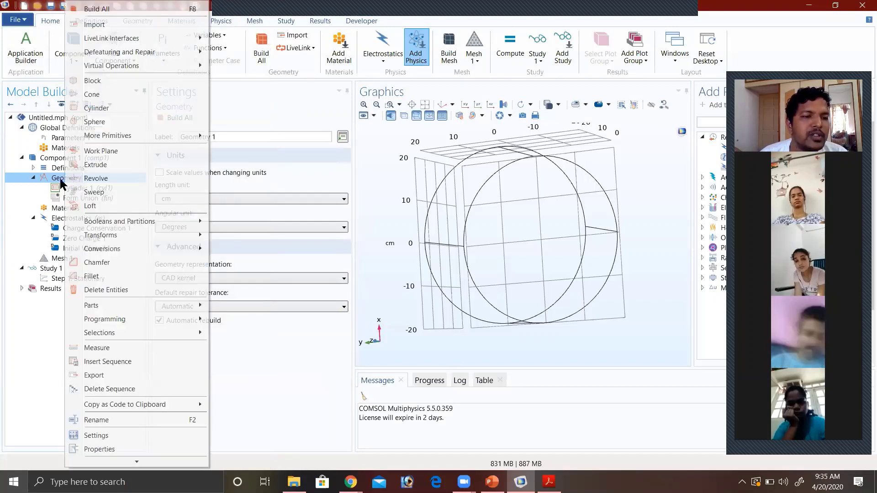
right_click(61, 184)
right_click(61, 182)
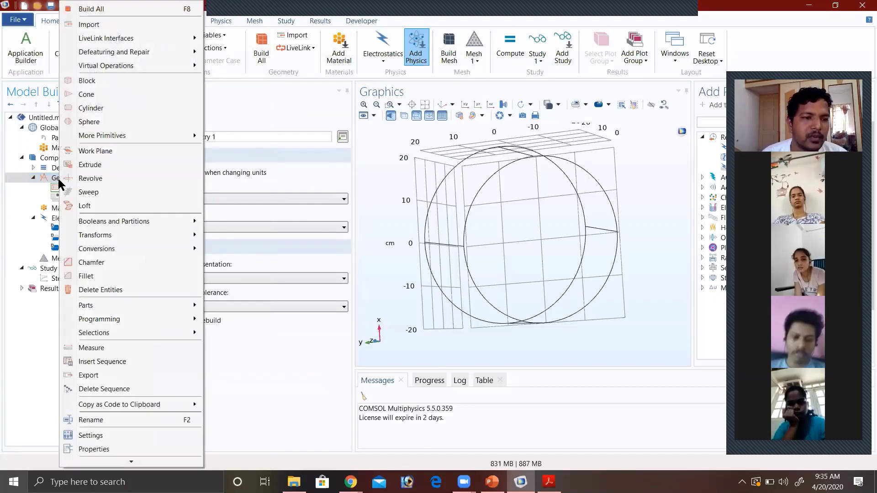
left_click(114, 109)
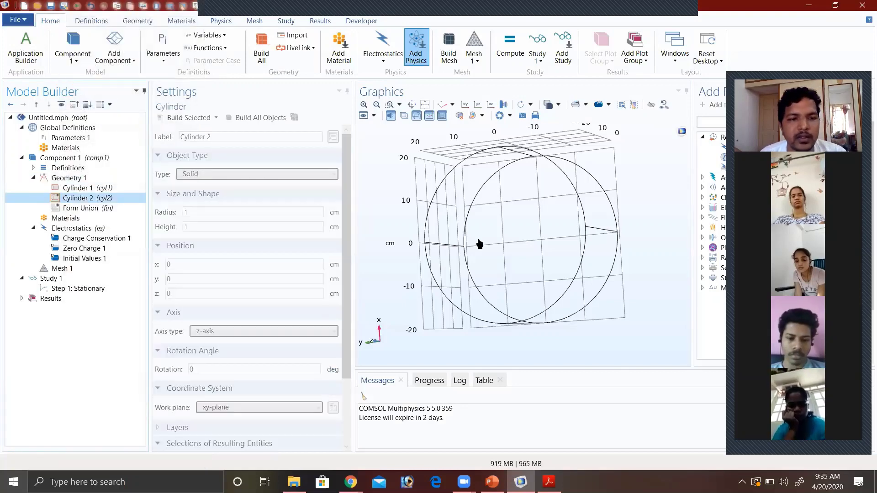
Set Cylinder 2's radius to 10 cm, height to 4 cm and z position to 8 cm, and build it.
left_click(303, 214)
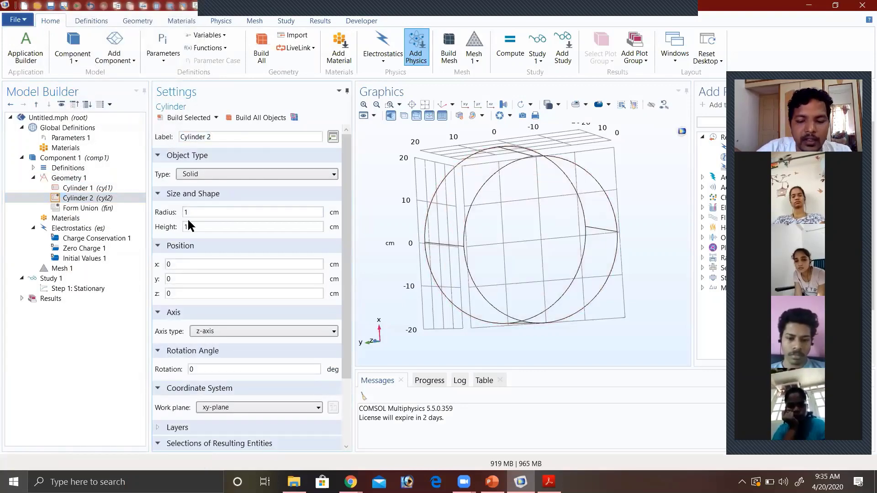
type("4")
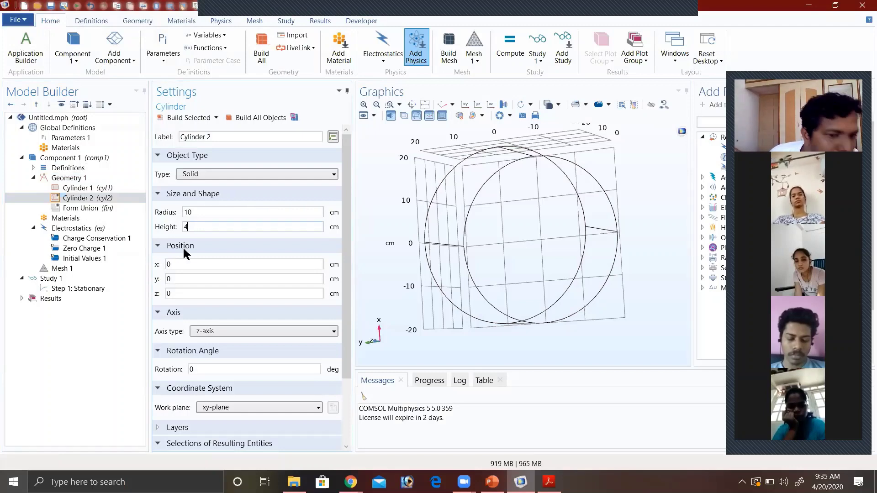
left_click_drag(176, 293, 157, 293)
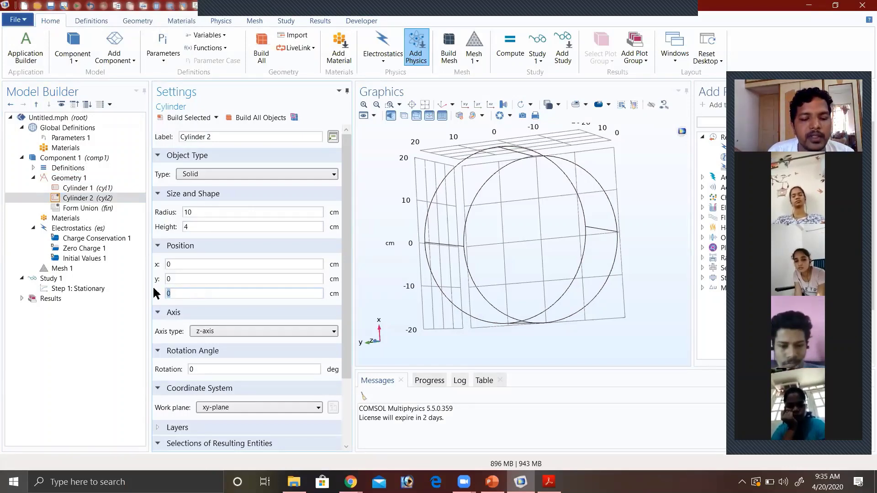
type("8")
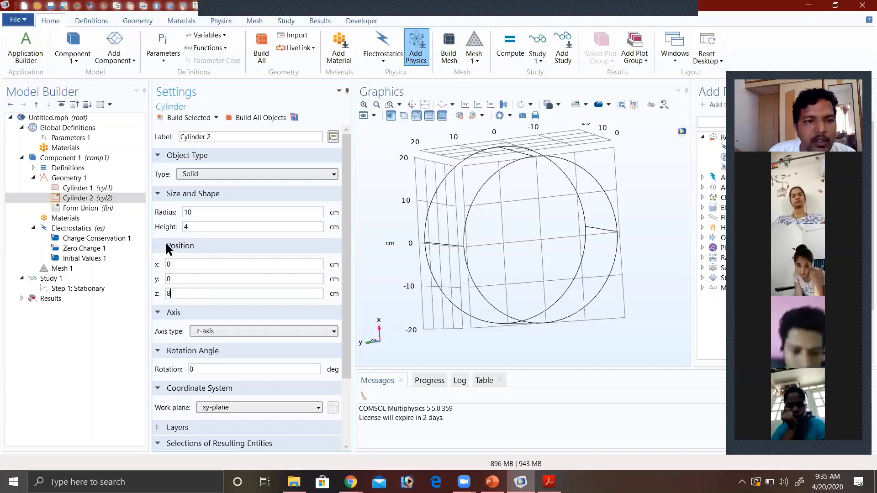
left_click(192, 118)
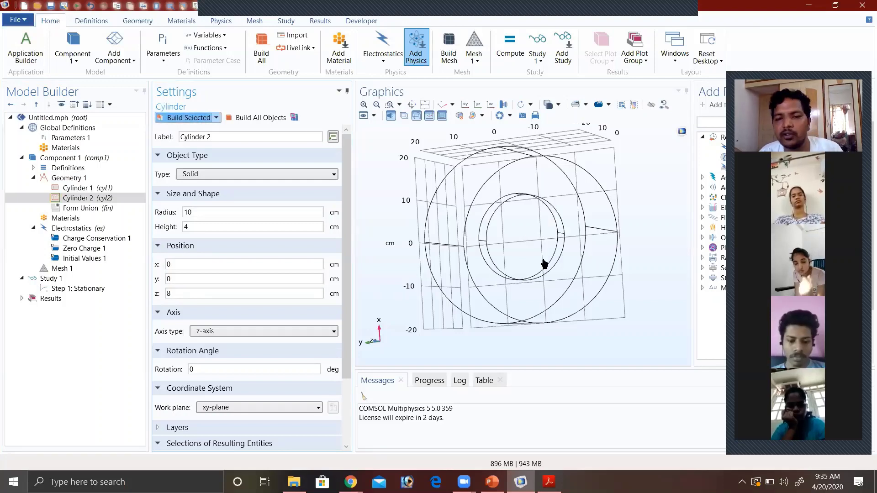
left_click_drag(542, 261, 503, 242)
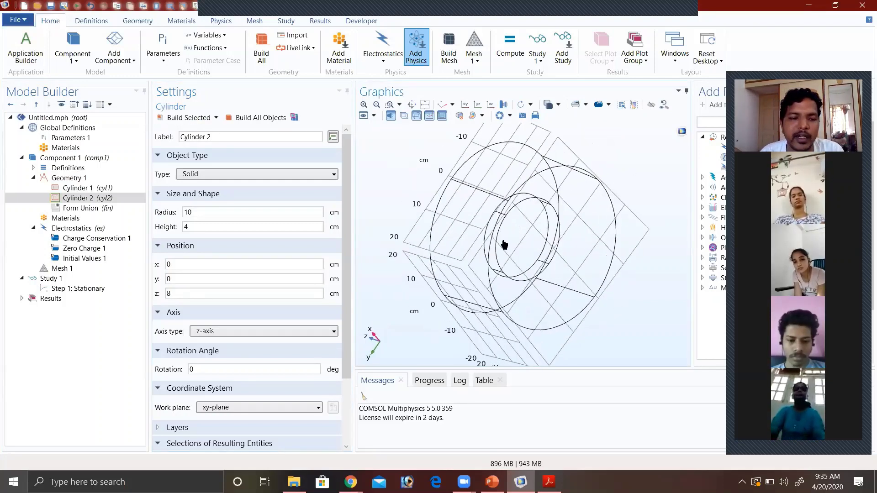
Define Layer 1 of Cylinder 2 with a thickness of 5 [mm] and rebuild the cylinder.
scroll(349, 199, "down", 5)
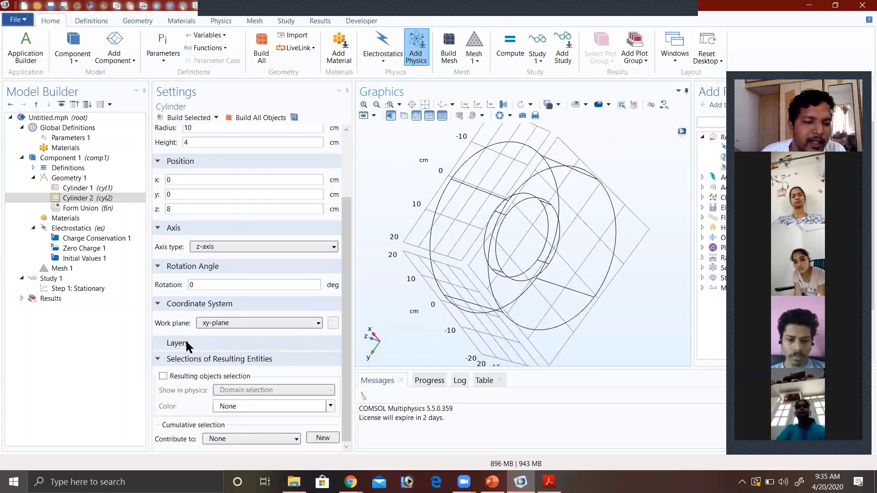
left_click(161, 346)
left_click(228, 378)
left_click(229, 378)
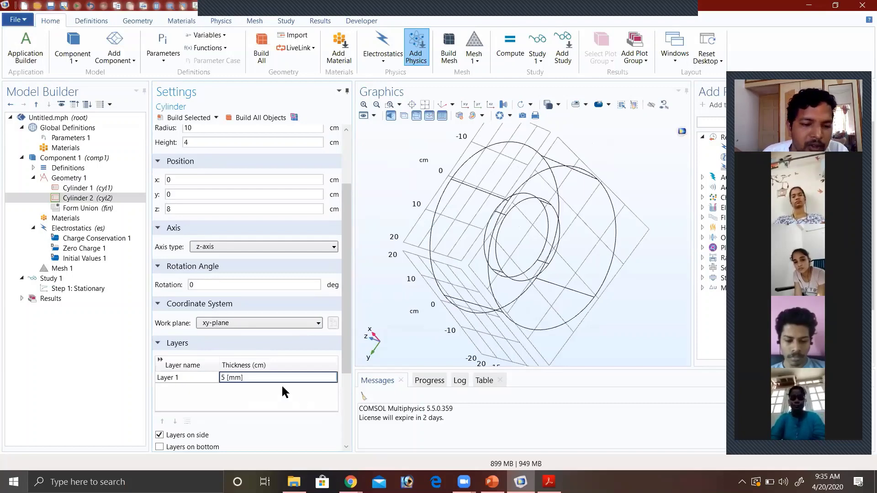
left_click(189, 118)
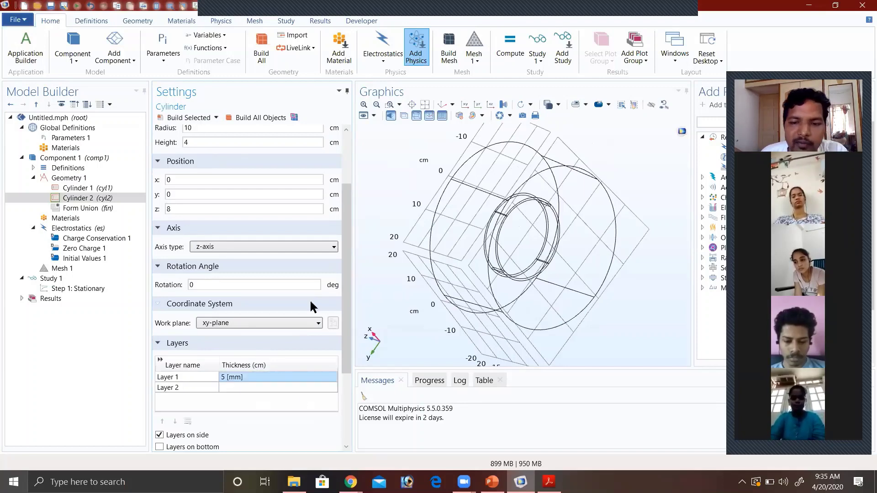
left_click_drag(506, 294, 568, 282)
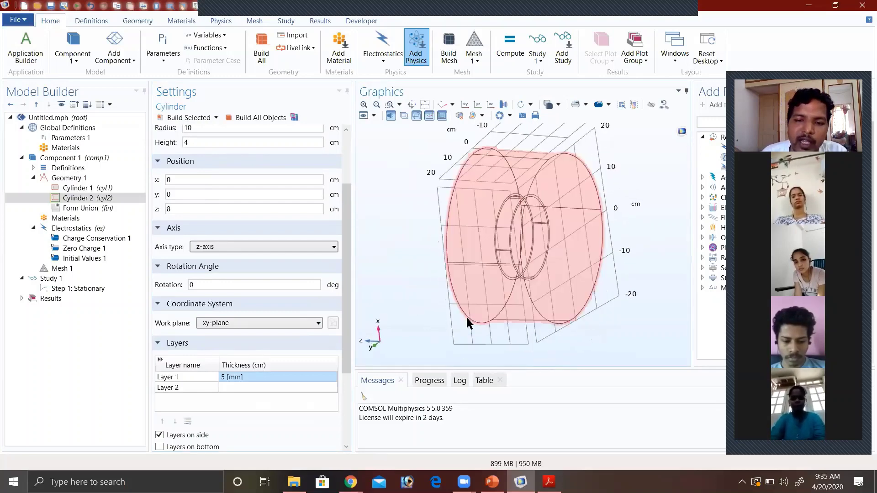
left_click_drag(468, 324, 549, 202)
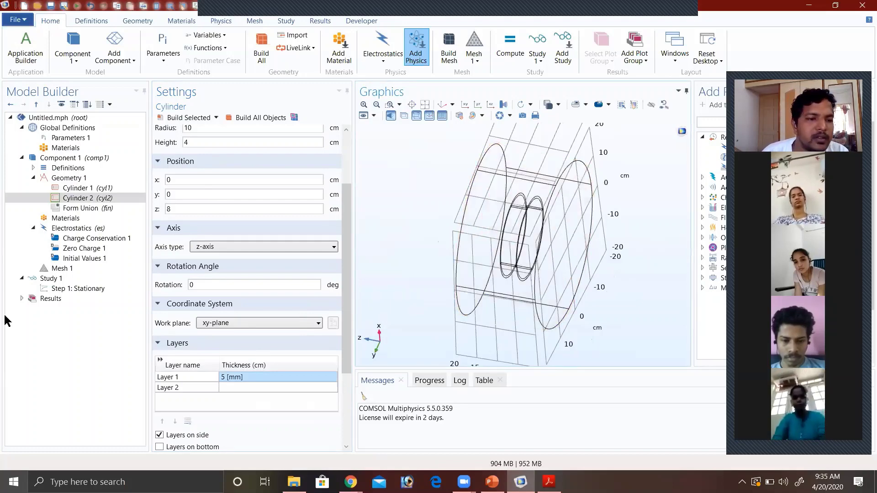
Find the Cylinder 3 and Cylinder 4 instructions in the capacitor PDF in Acrobat Reader, and return to COMSOL Multiphysics.
left_click(82, 200)
key("alt+Tab")
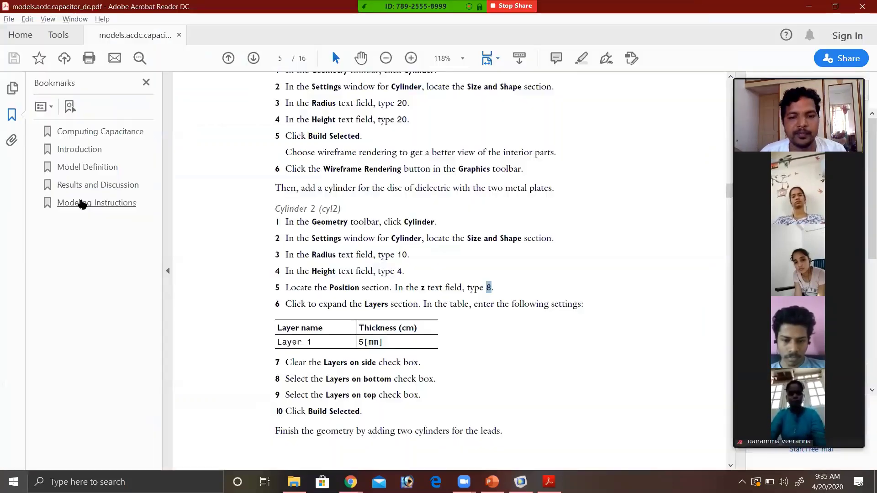
scroll(336, 347, "down", 8)
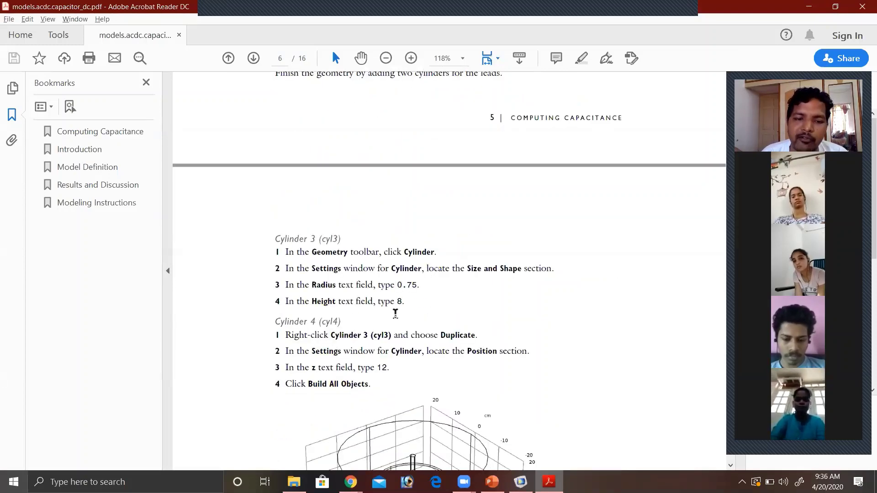
key("alt+Tab")
left_click(77, 198)
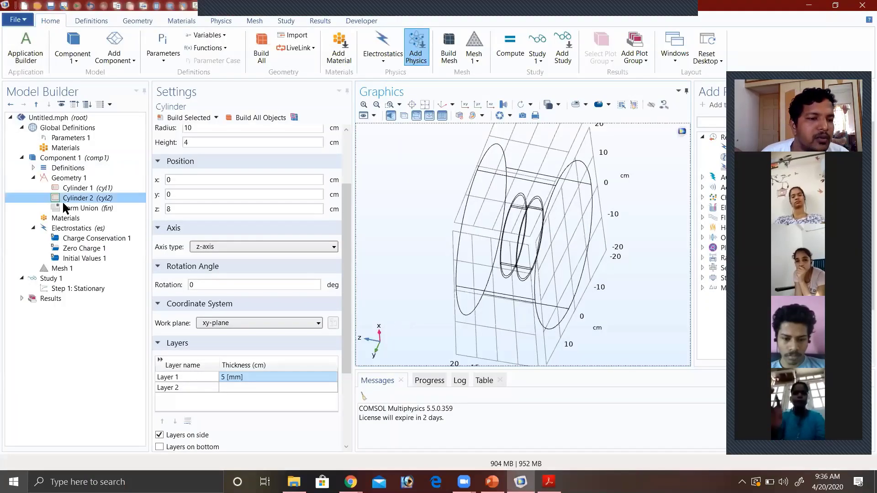
left_click(69, 179)
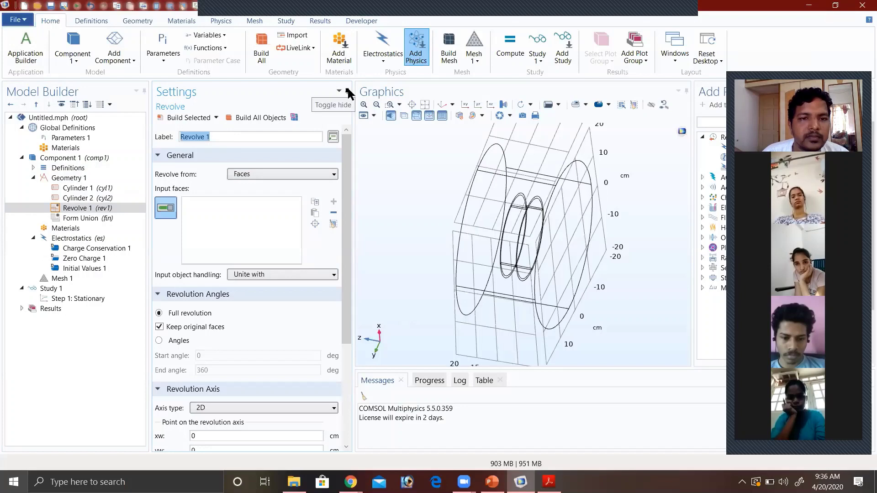
right_click(89, 210)
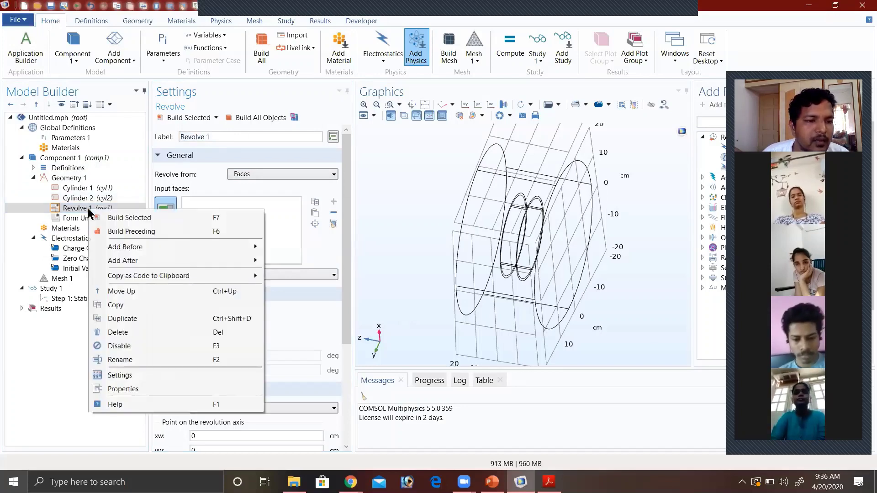
left_click(136, 336)
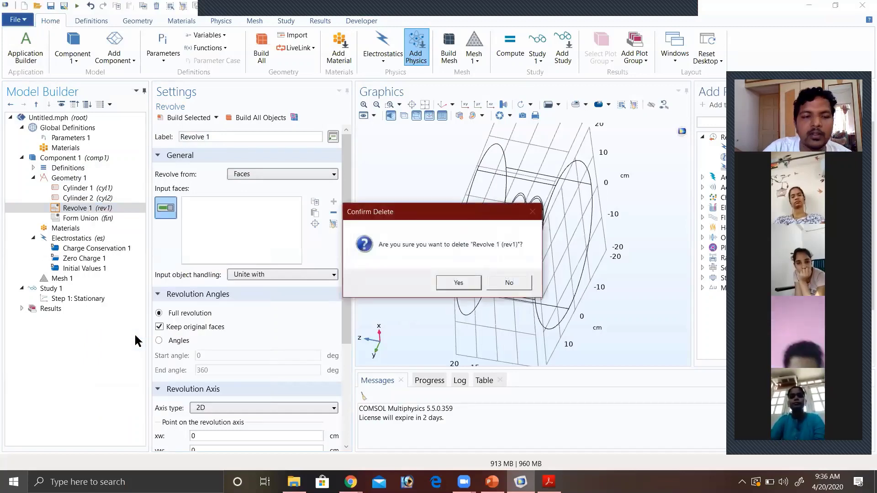
key("Return")
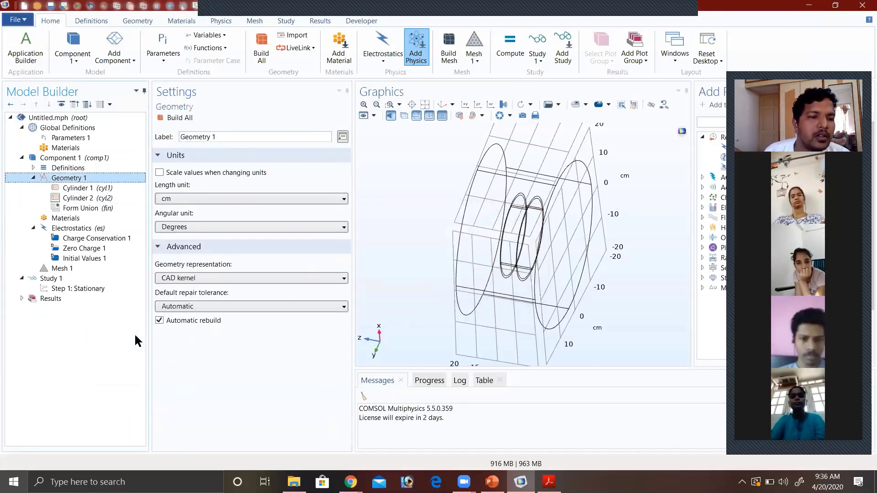
right_click(93, 182)
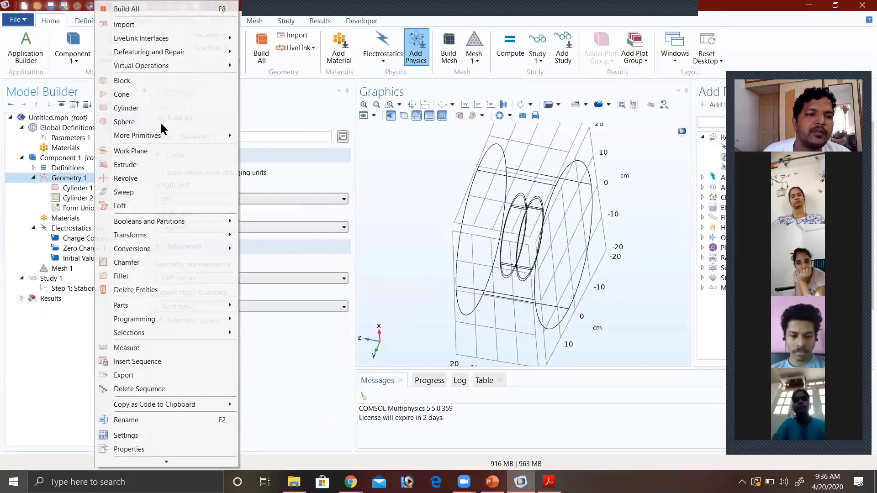
left_click(161, 125)
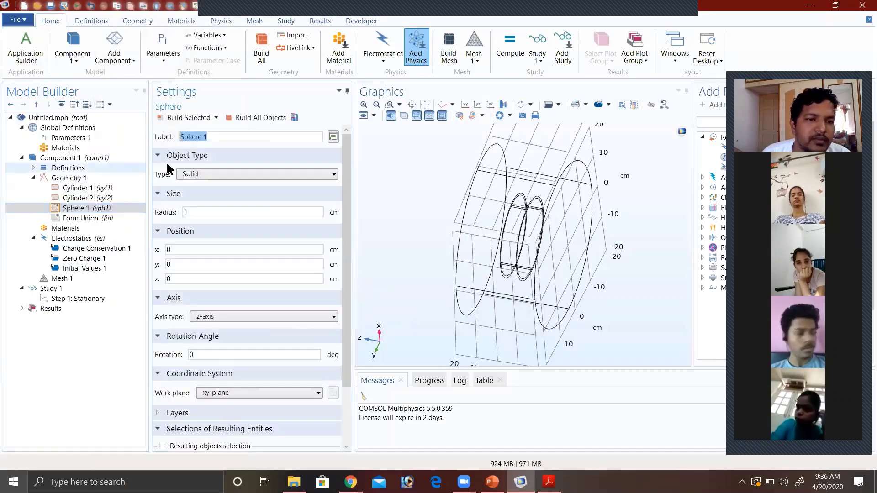
right_click(95, 210)
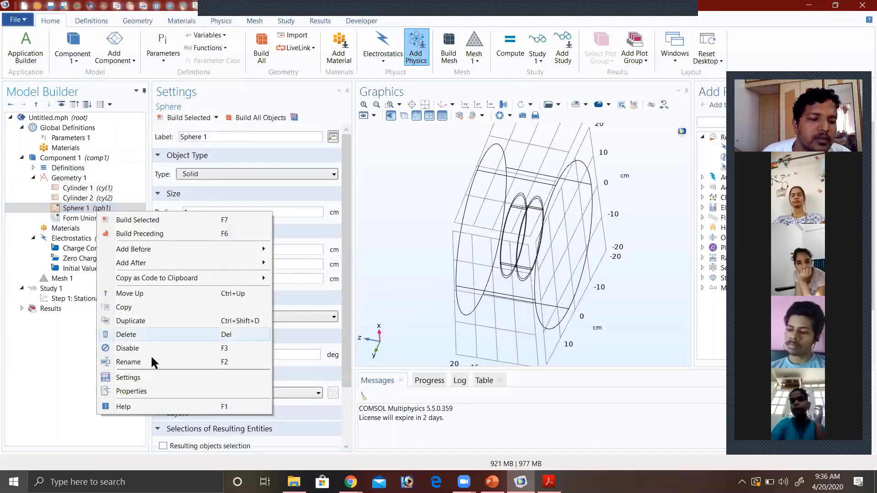
left_click(147, 340)
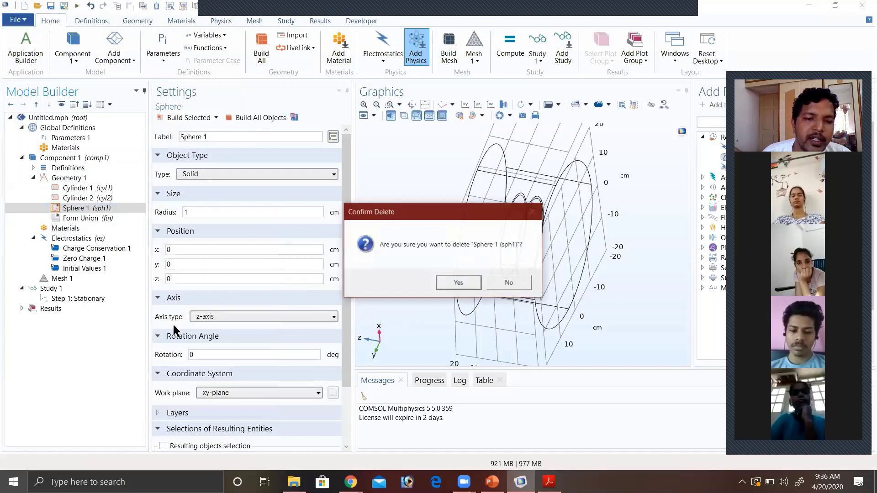
left_click(462, 287)
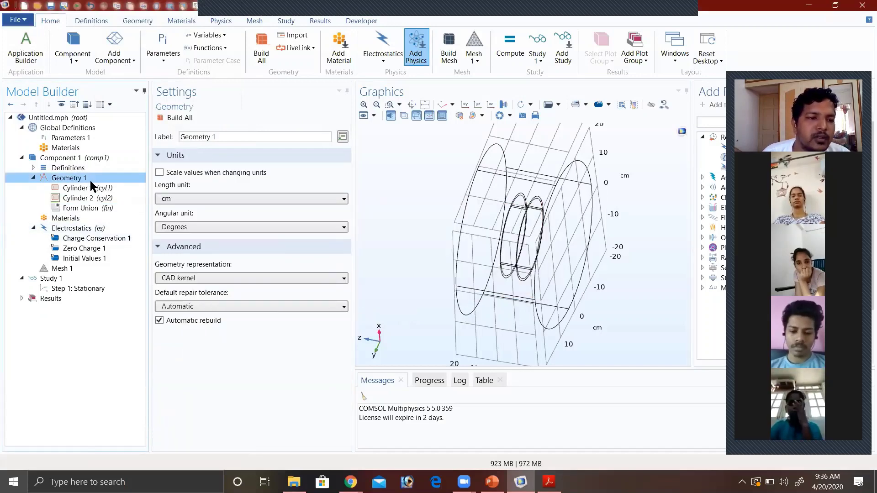
Add a third cylinder to Geometry 1, check its radius and height in the Acrobat Reader PDF, and return to COMSOL Multiphysics.
right_click(91, 181)
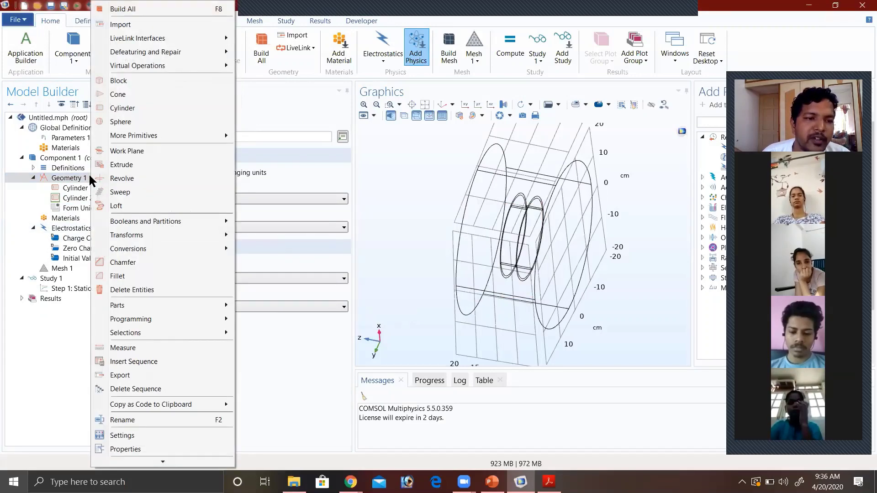
left_click(141, 114)
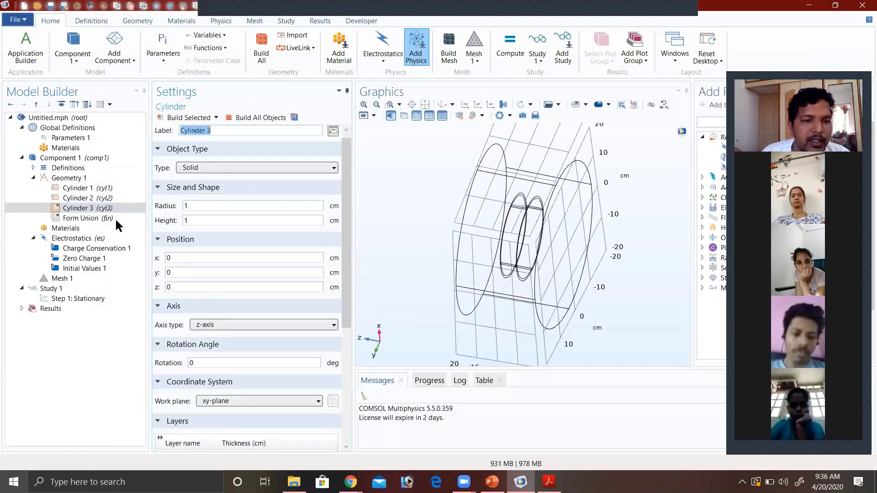
key("alt+Tab")
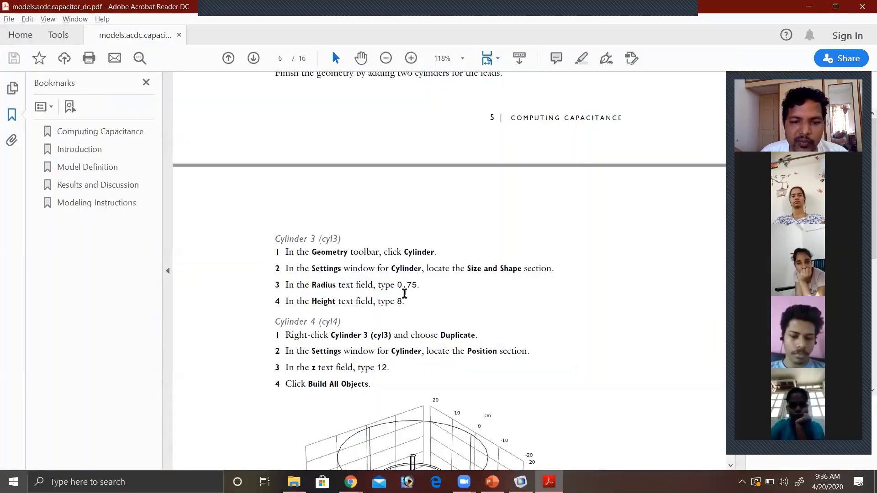
key("alt+Tab")
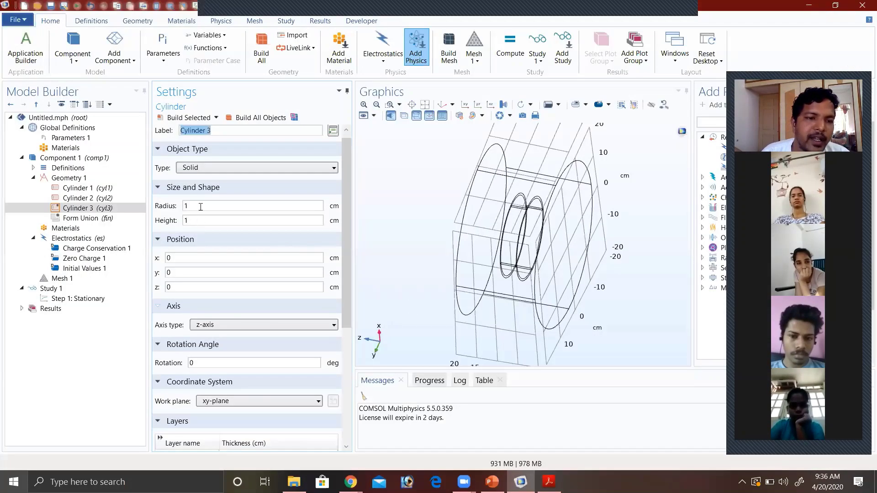
Set Cylinder 3's radius to 0.75 cm and height to 8 cm, and build it.
left_click(137, 208)
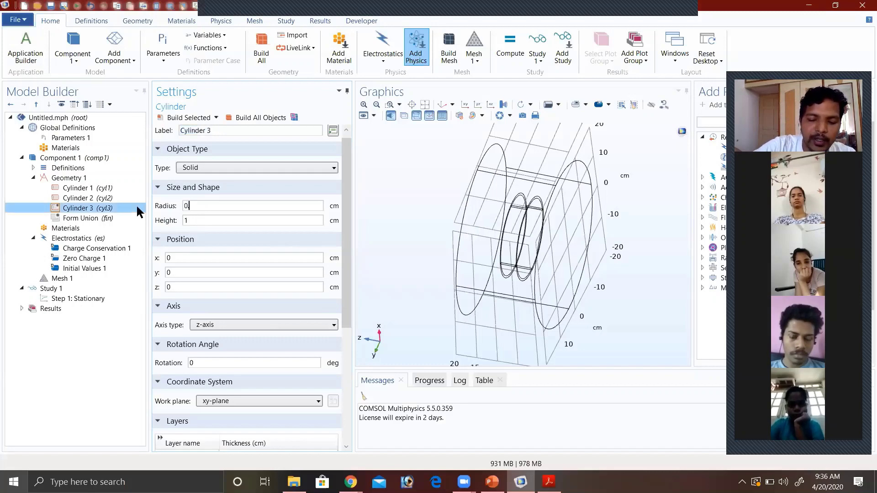
type("0.75")
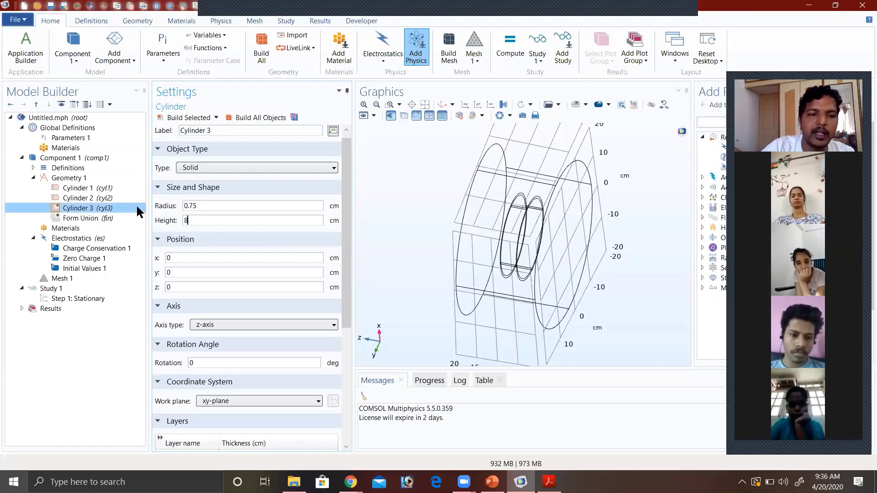
left_click(185, 118)
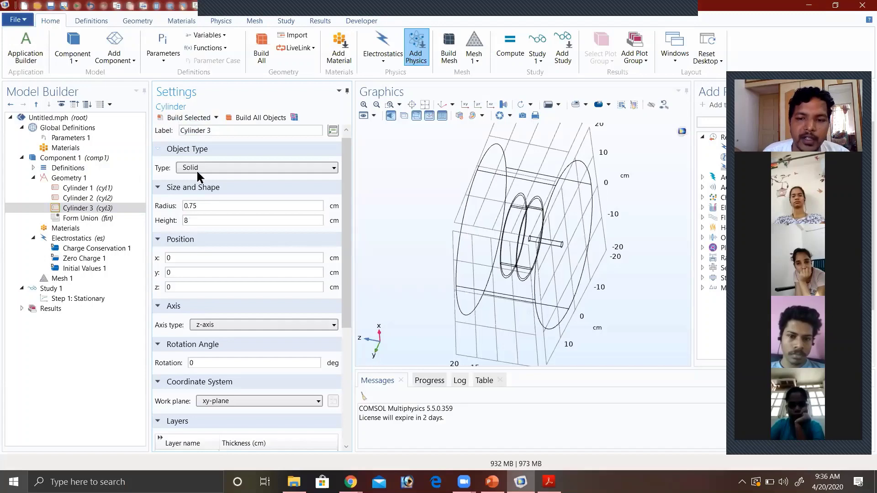
Switch to the capacitor PDF in Acrobat Reader, mark Cylinder 4's z position value, and return to COMSOL Multiphysics.
key("alt+Tab")
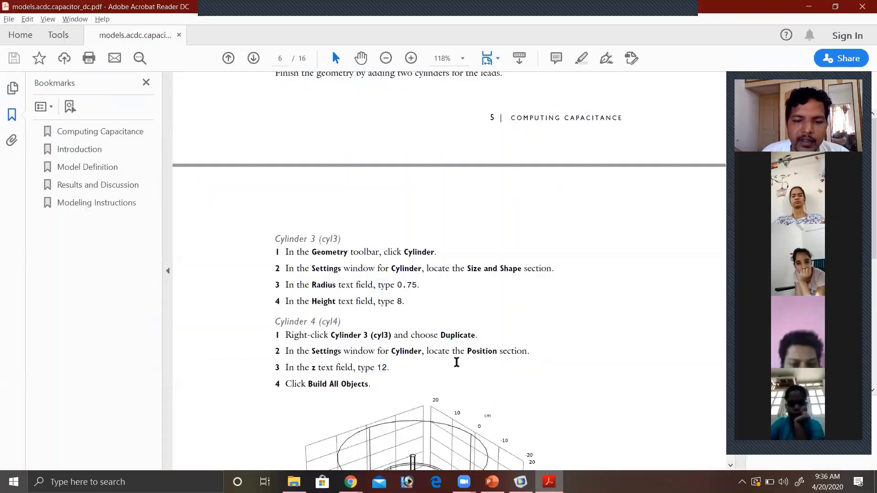
left_click_drag(377, 368, 383, 370)
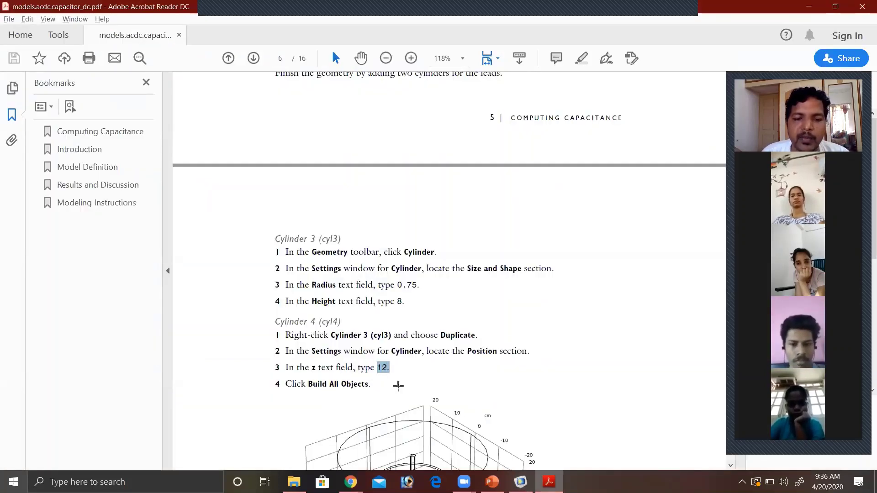
key("alt+Tab")
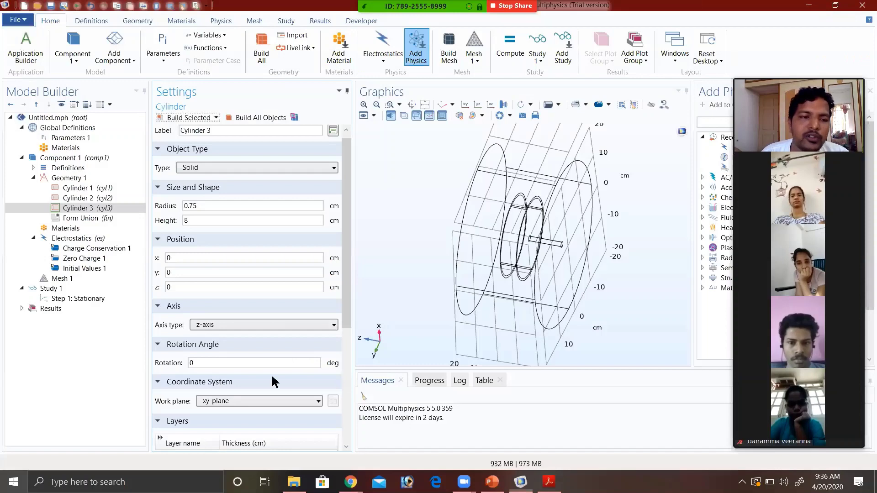
Copy Cylinder 3 from the Geometry 1 sequence.
right_click(104, 213)
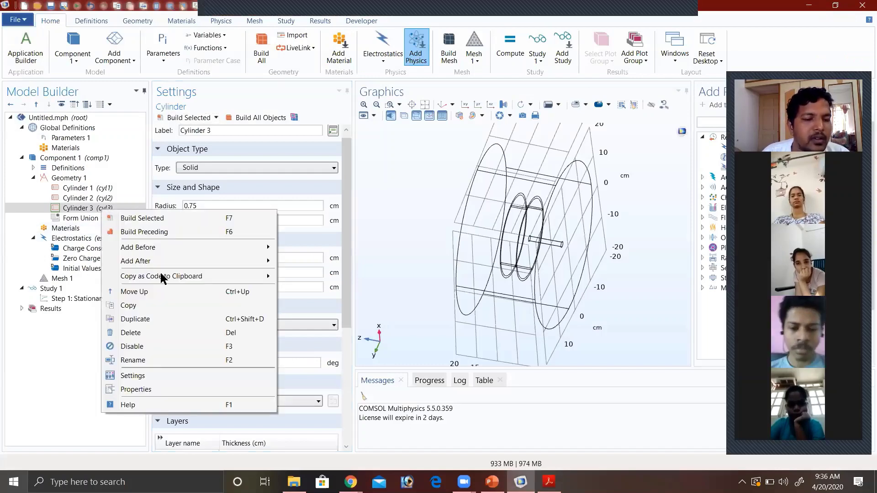
left_click(163, 305)
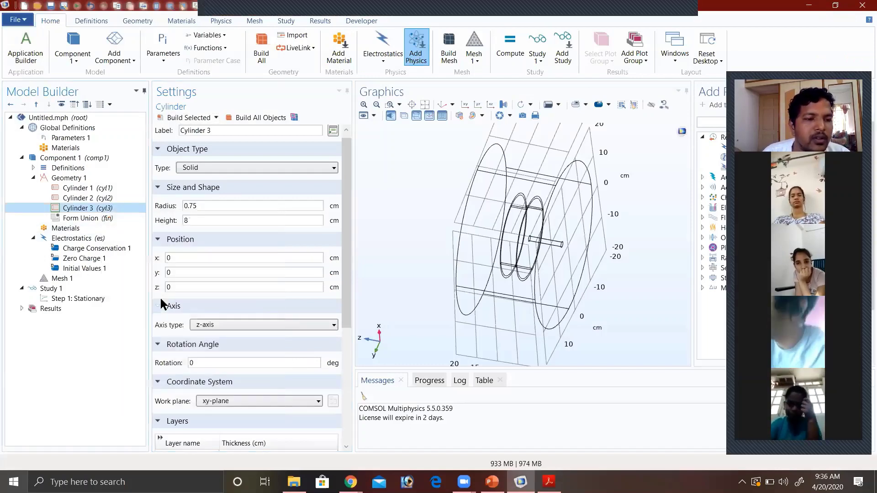
right_click(85, 208)
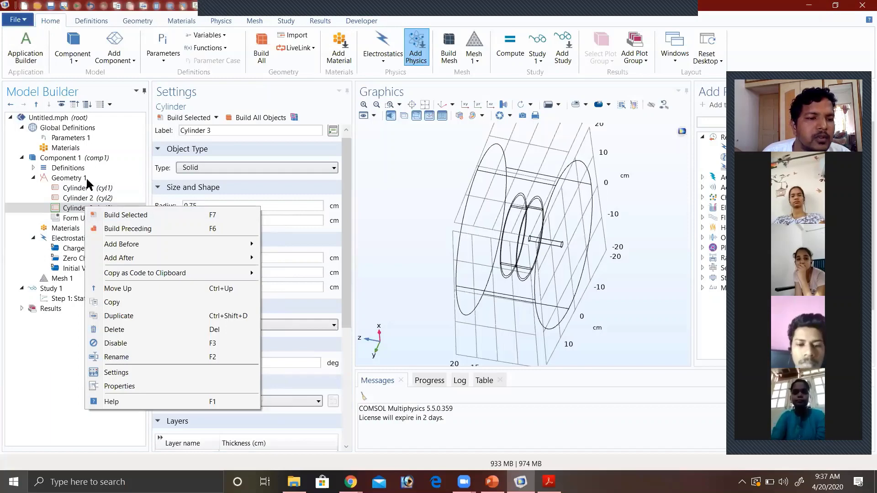
left_click(77, 209)
right_click(77, 208)
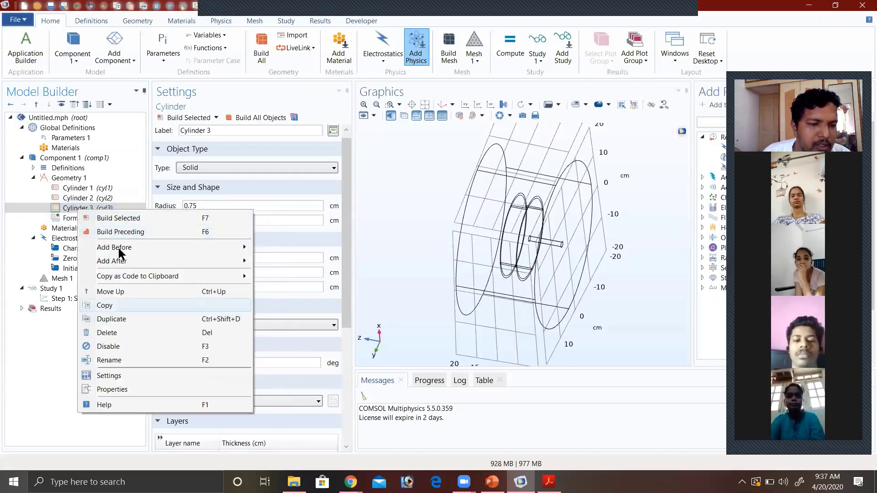
Add a fourth cylinder to Geometry 1.
left_click(63, 179)
right_click(61, 180)
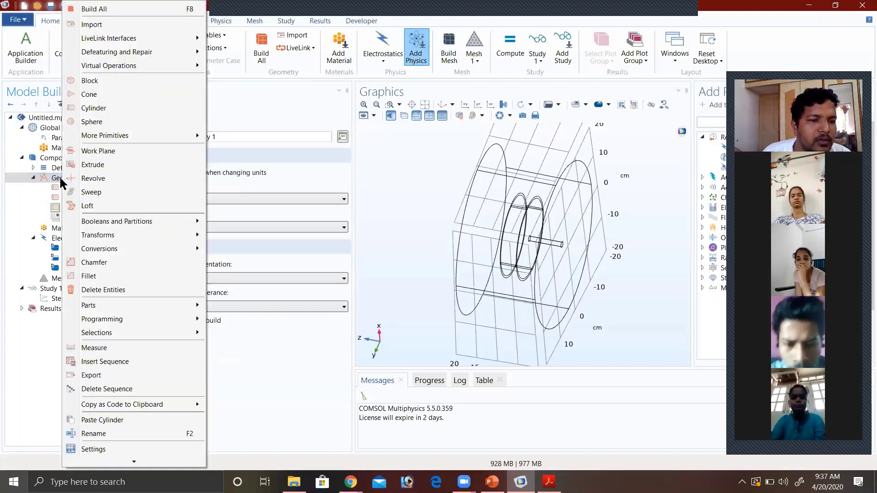
left_click(96, 108)
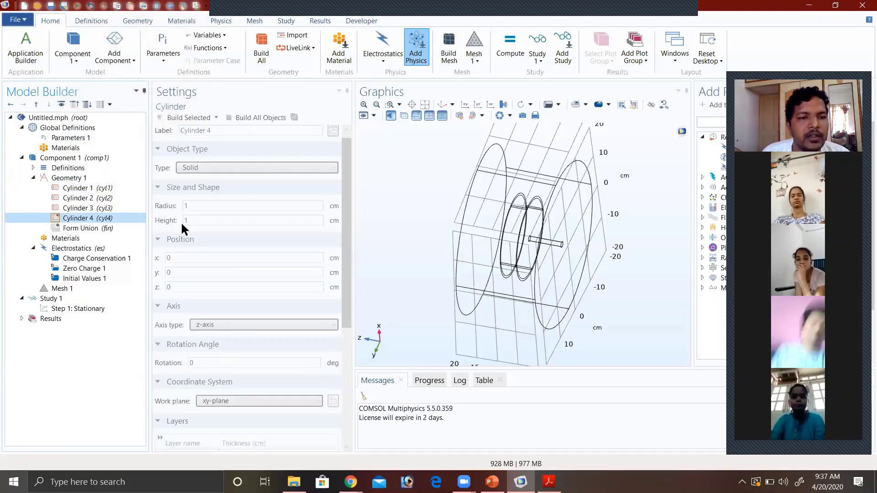
Set Cylinder 4's radius to 0.75 cm, height to 8 cm and z position to 12 cm, and build it.
left_click(244, 208)
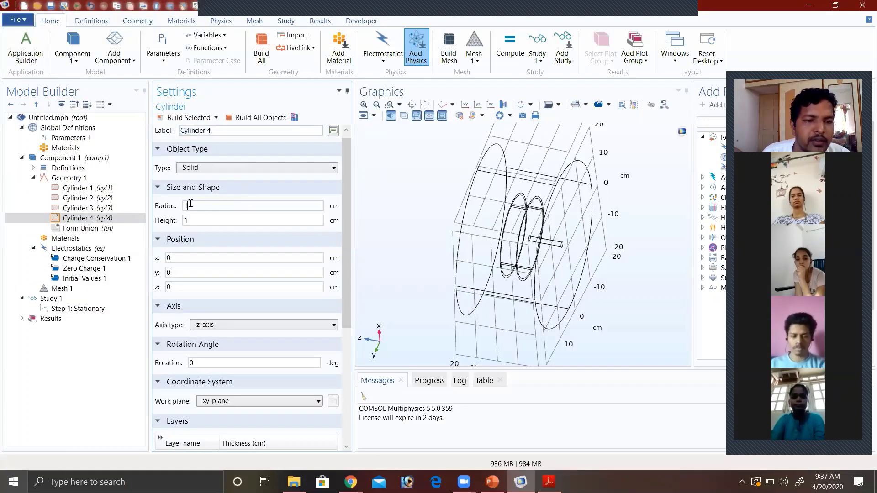
key("BackSpace")
type("0.75")
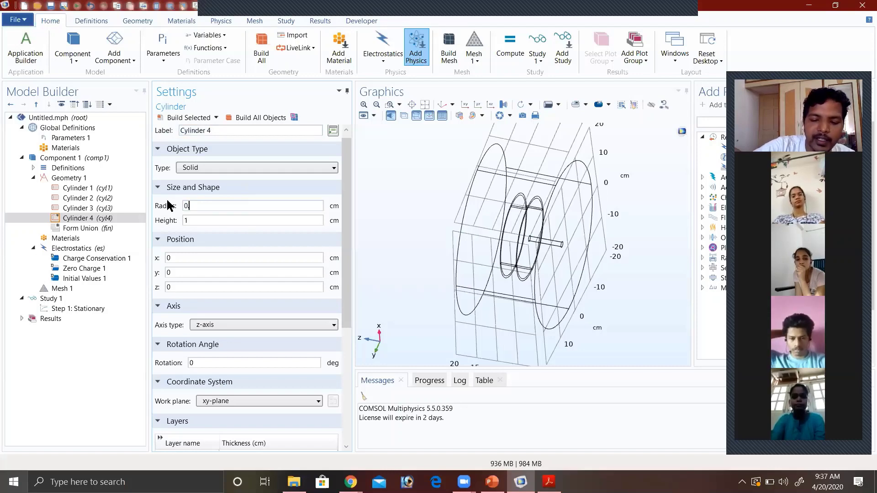
key("Tab")
type("8")
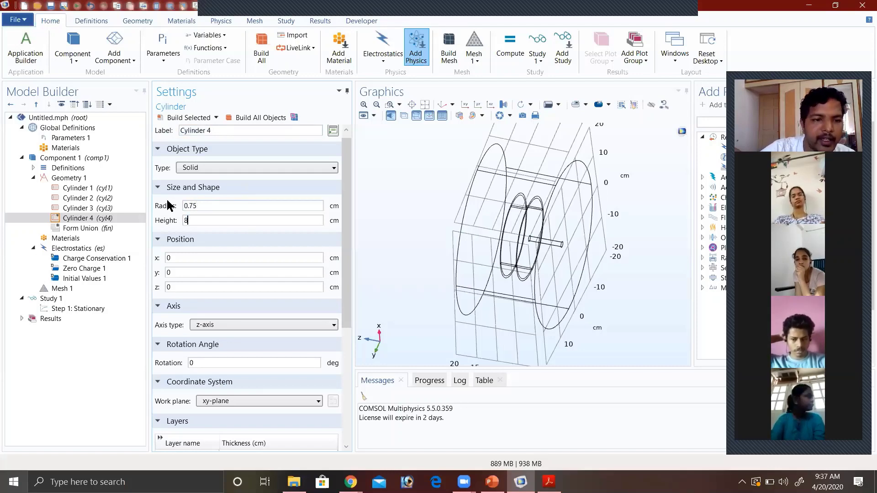
key("Tab")
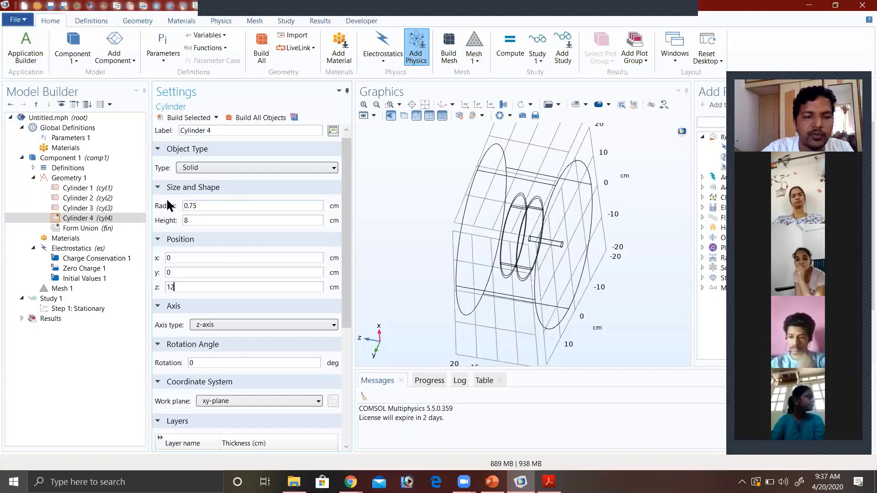
left_click(175, 119)
Inspect the capacitor geometry with its plates, two leads and outer cylinder from several angles.
left_click_drag(446, 287, 457, 249)
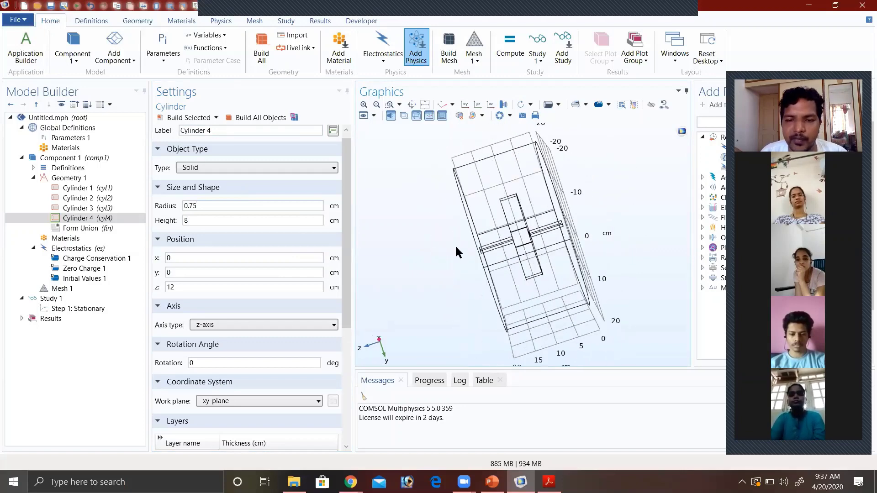
left_click_drag(554, 216, 511, 270)
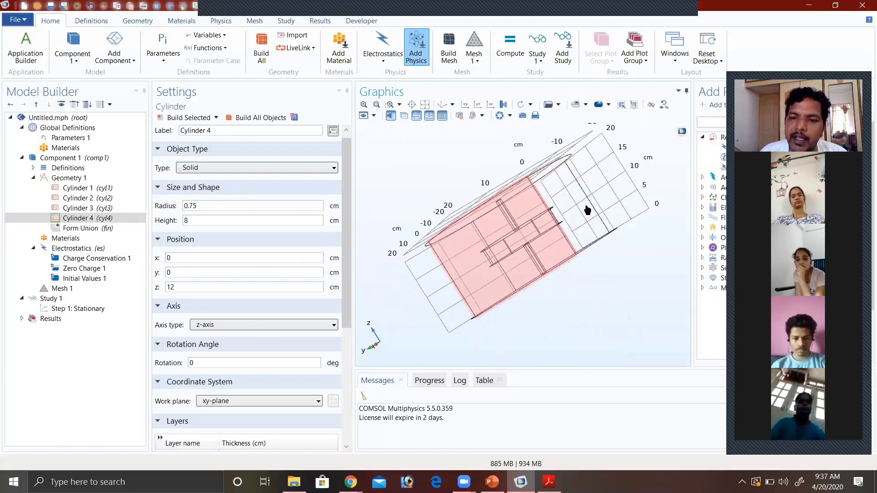
left_click_drag(626, 196, 518, 298)
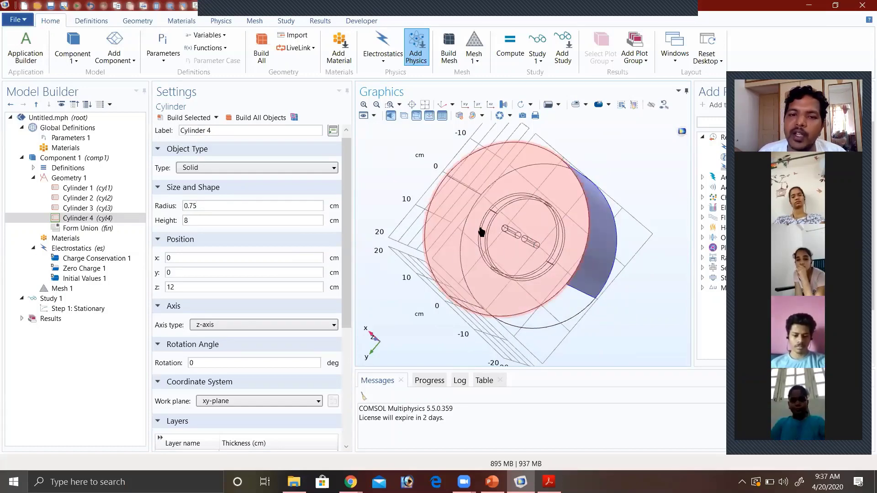
Compare the completed capacitor geometry in wireframe and solid rendering while viewing its plates, leads and outer cylinder.
left_click(416, 114)
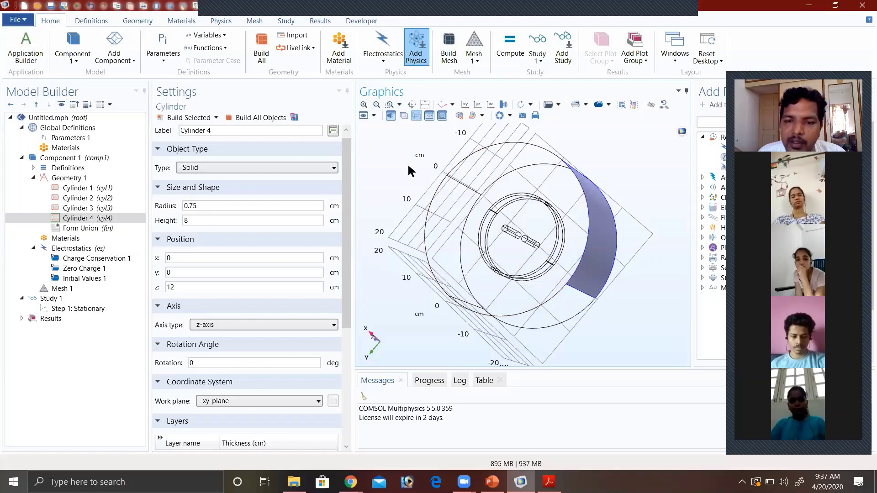
left_click_drag(509, 172, 519, 196)
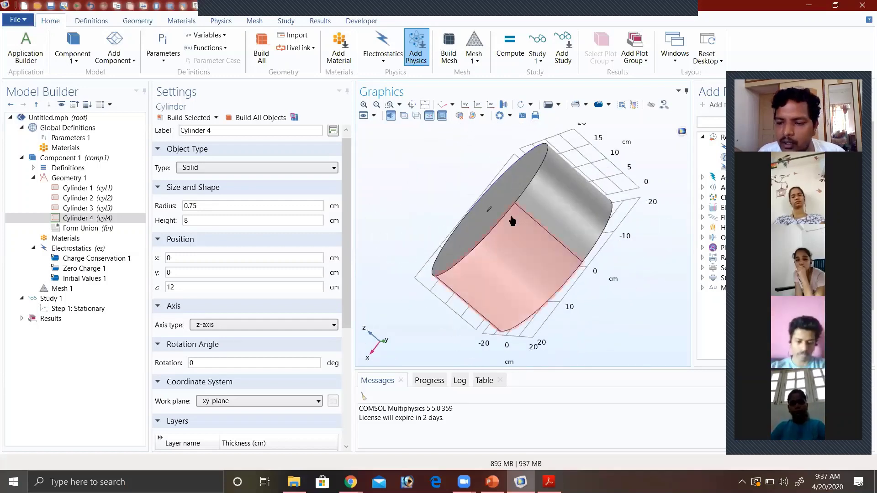
left_click_drag(525, 234, 584, 225)
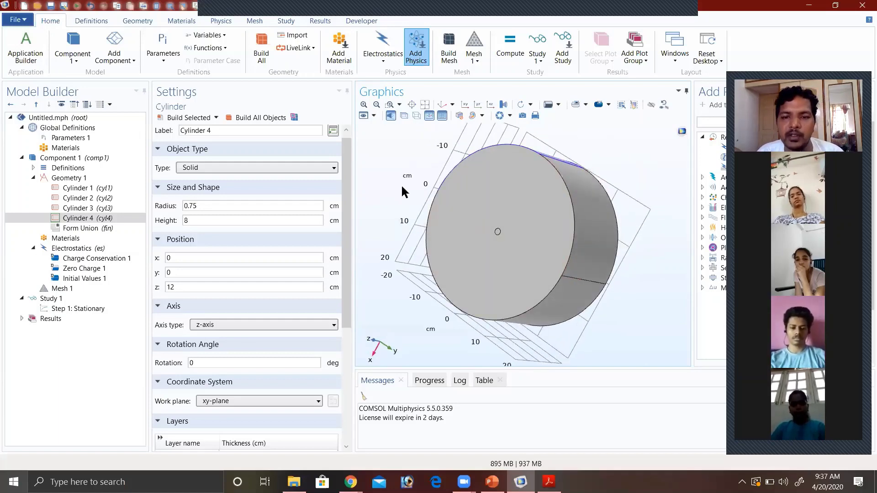
left_click(32, 178)
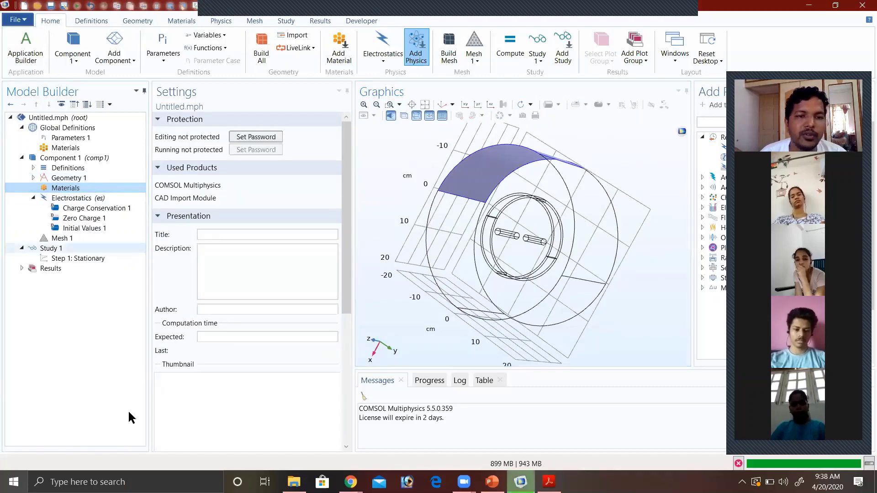
Switch to the capacitor_dc PDF in Adobe Acrobat Reader and read the Explicit 1 instructions for the Metal domain selection.
key("alt+Tab")
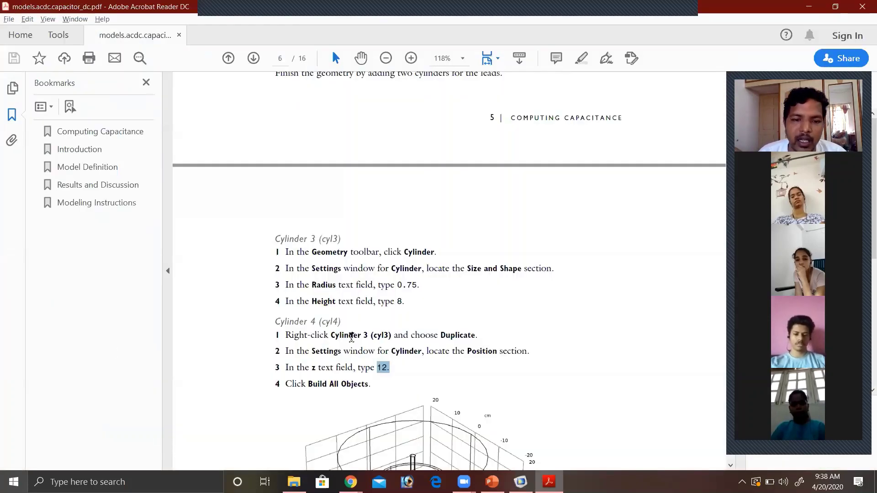
scroll(352, 337, "down", 9)
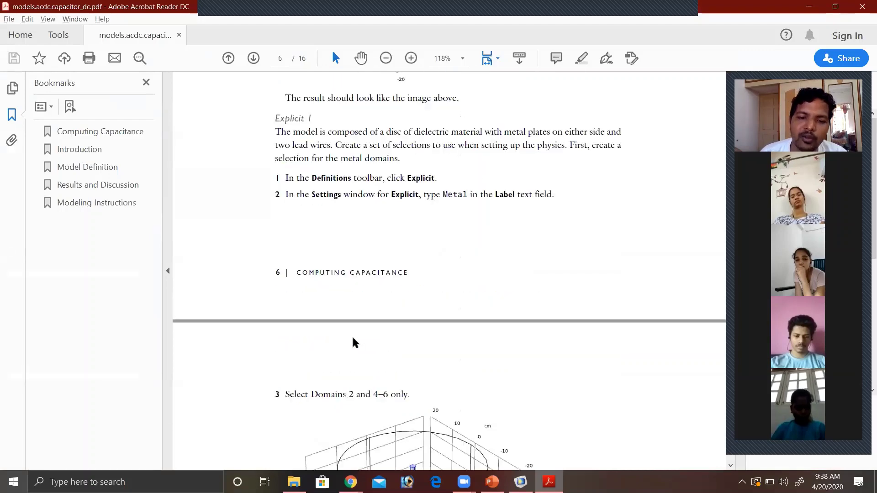
scroll(353, 338, "down", 2)
scroll(353, 340, "up", 2)
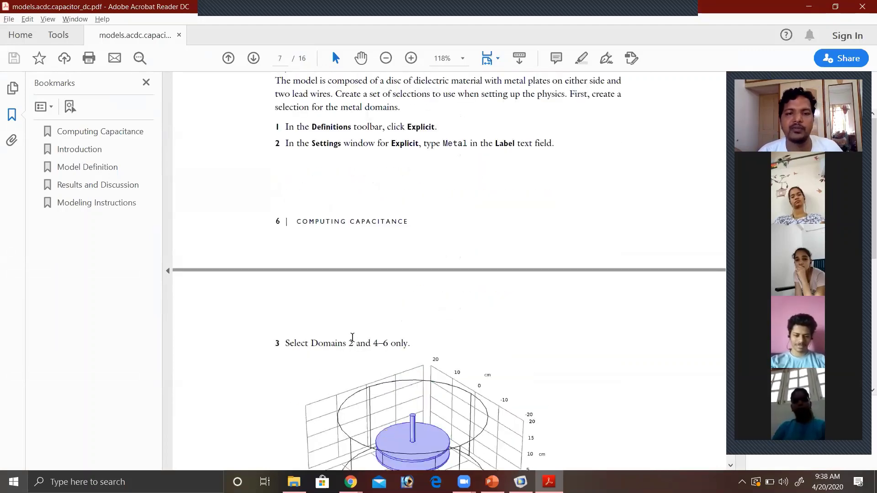
left_click_drag(442, 194, 512, 197)
scroll(472, 257, "down", 9)
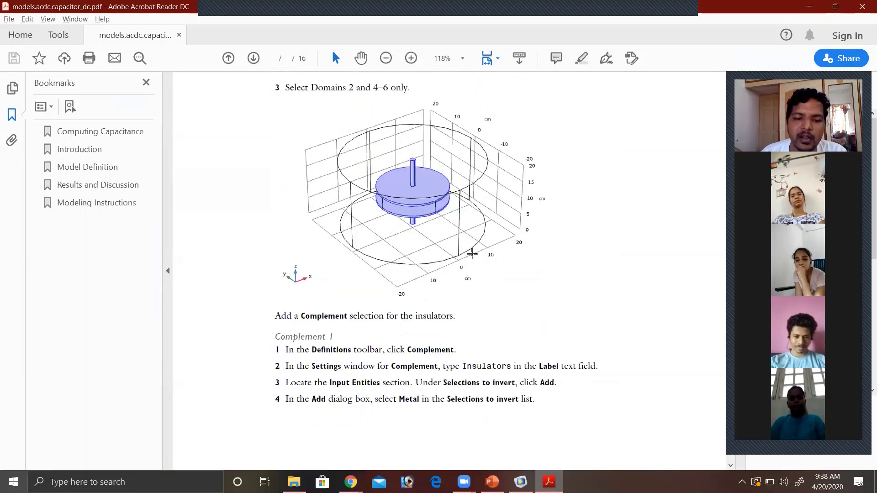
Review the Metal domains figure and the Complement 1 instructions for the Insulators selection in the PDF.
left_click_drag(462, 264, 563, 265)
scroll(484, 335, "up", 7)
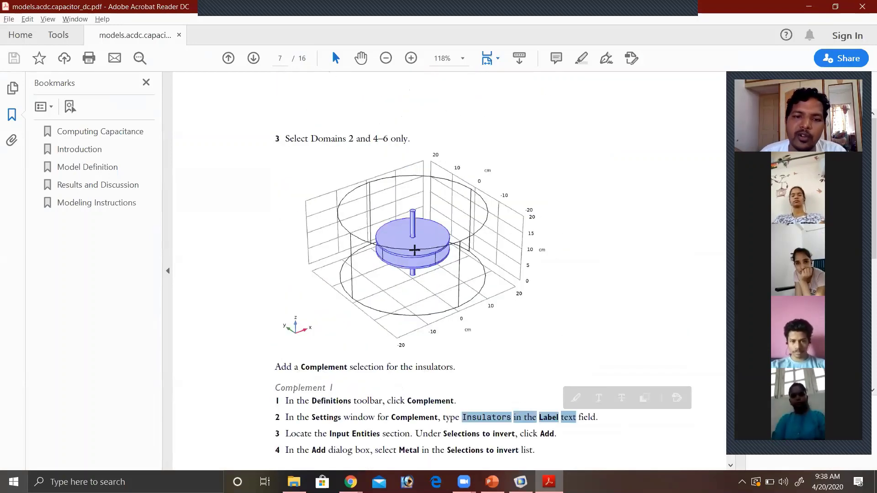
scroll(415, 253, "up", 1)
scroll(414, 252, "down", 6)
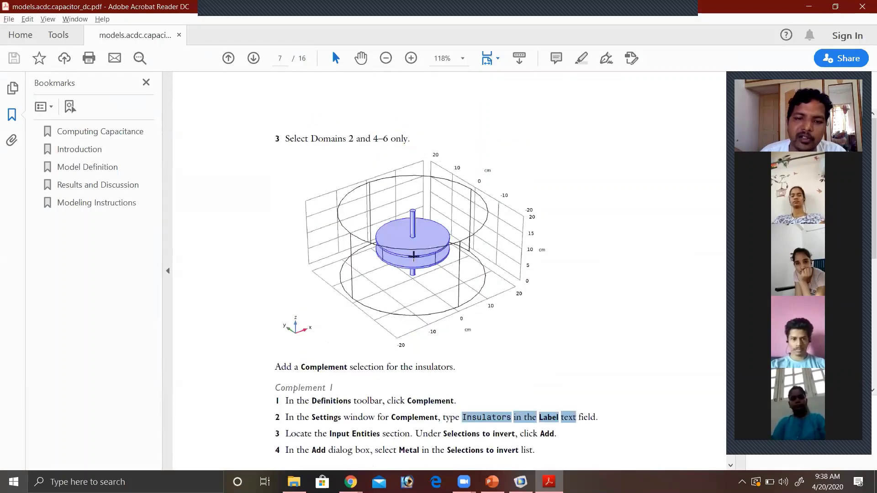
scroll(403, 225, "up", 1)
scroll(419, 265, "down", 16)
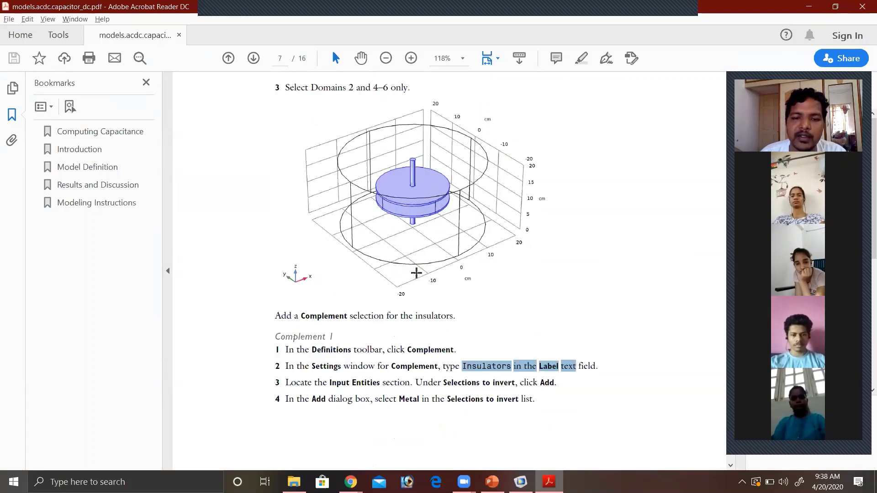
Read the Explicit 2 and Explicit 3 instructions for the Ground and Terminal boundary selections.
scroll(414, 269, "down", 1)
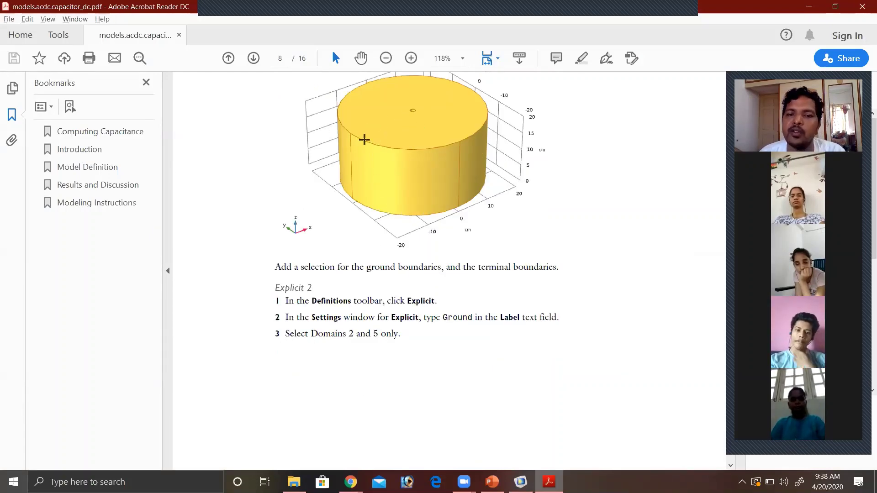
scroll(414, 250, "down", 12)
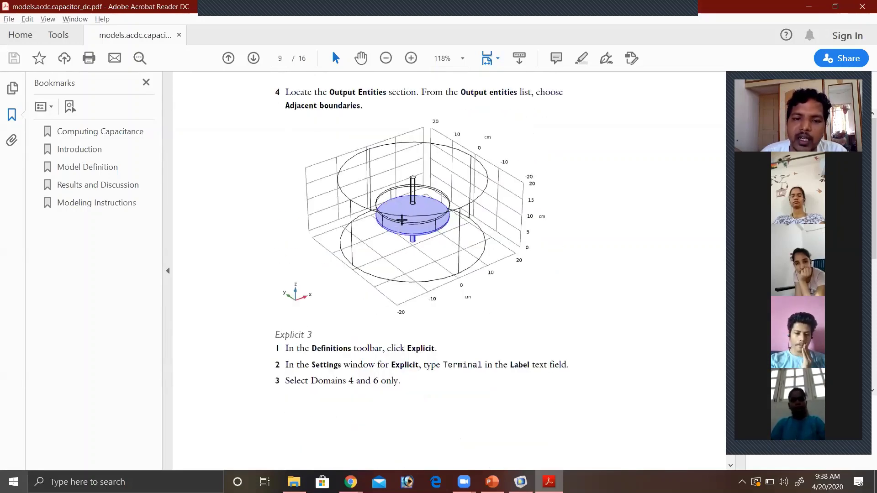
scroll(423, 230, "down", 3)
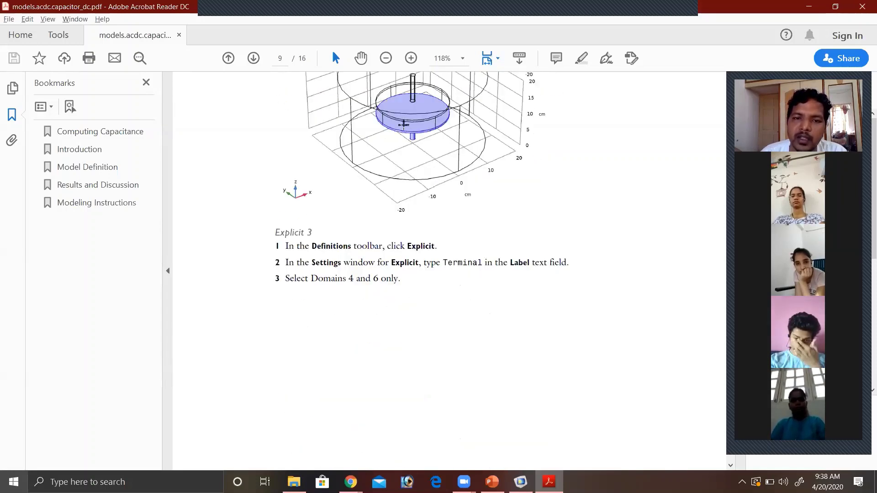
scroll(464, 262, "down", 12)
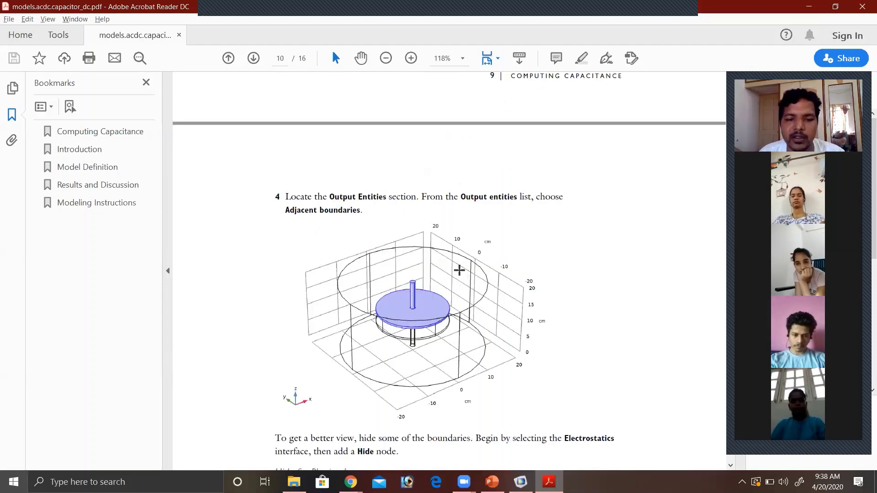
Switch to COMSOL Multiphysics and browse the piezoelectric, piezoresistivity and built-in materials in the material library.
key("alt+Tab")
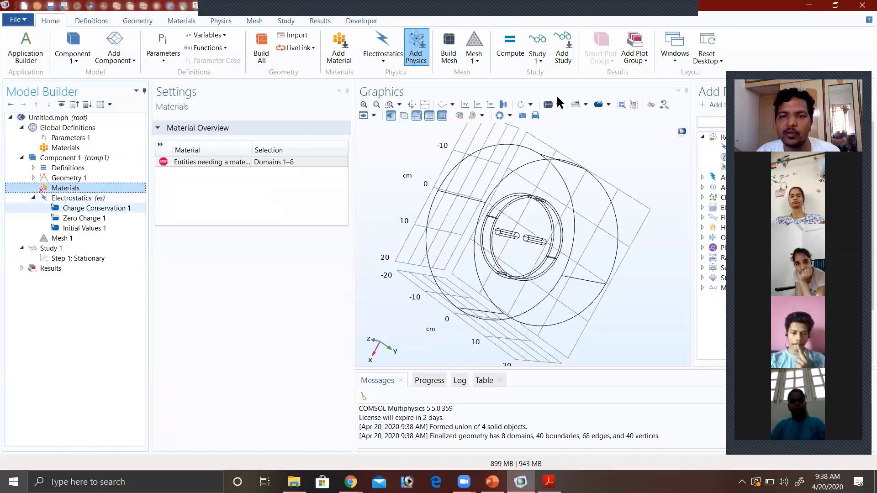
left_click(10, 45)
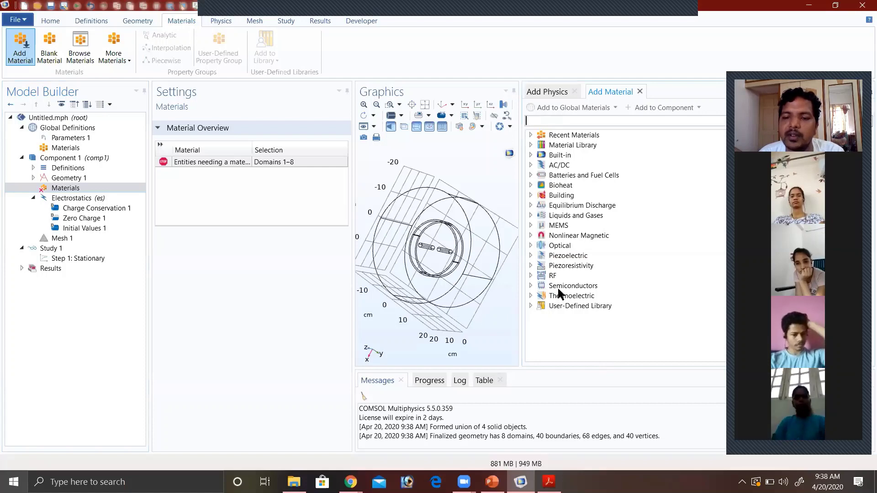
left_click(530, 256)
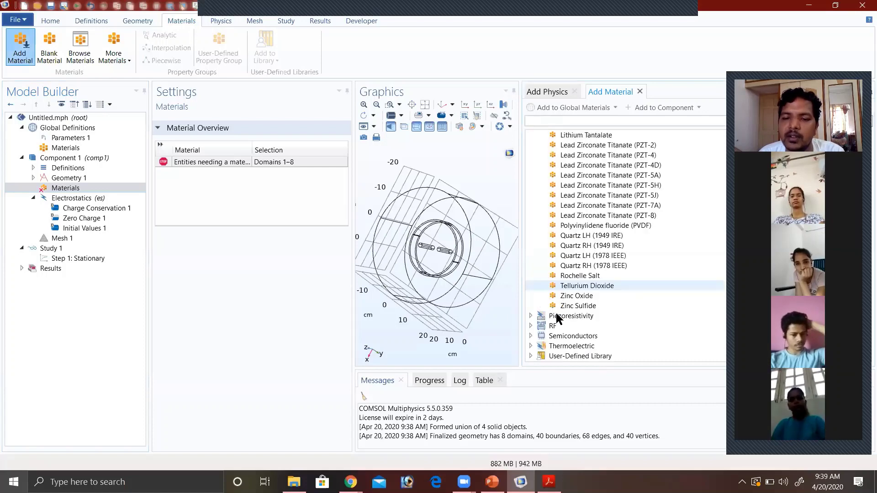
left_click(530, 315)
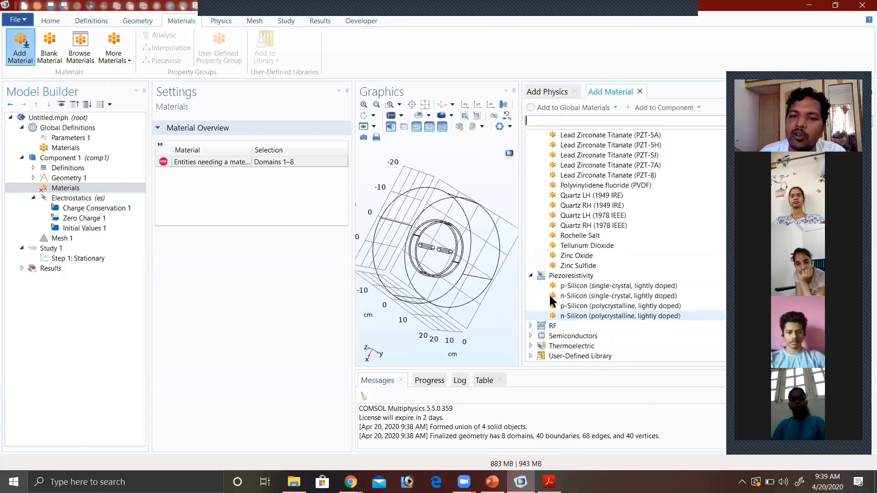
scroll(521, 249, "up", 10)
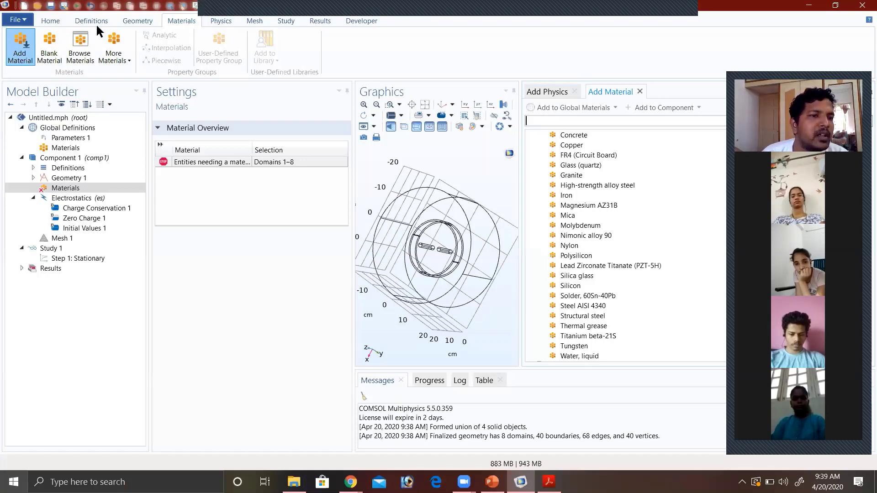
Review the operations available for Study 1 and the nodes under Results.
right_click(46, 248)
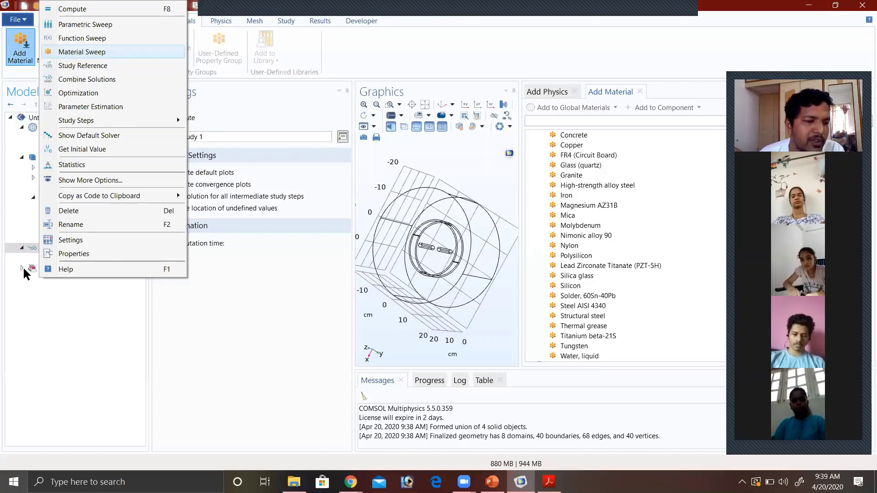
left_click(154, 325)
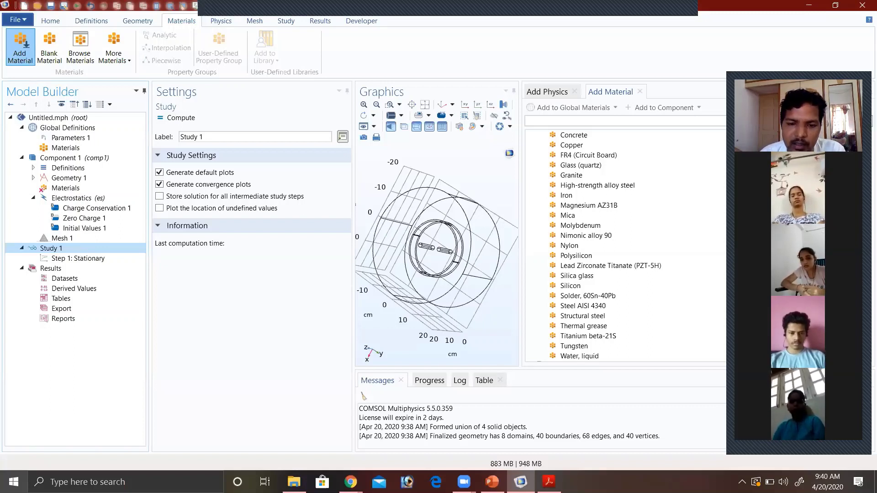
left_click(514, 8)
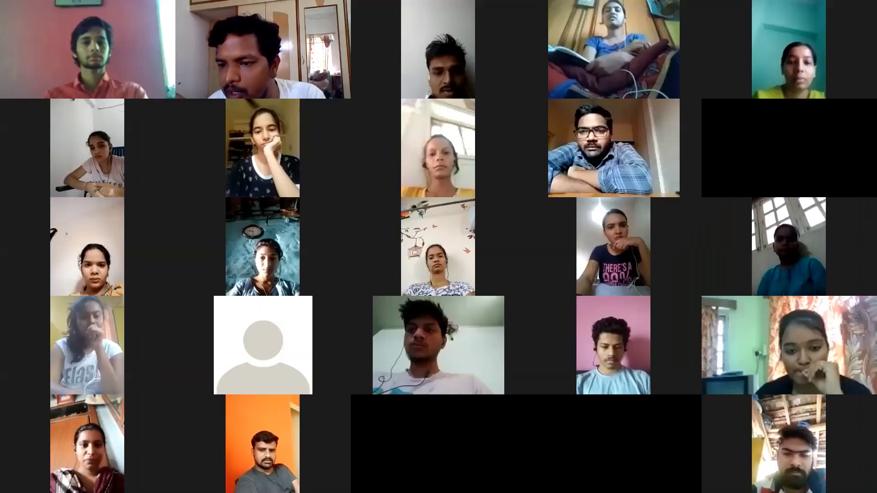
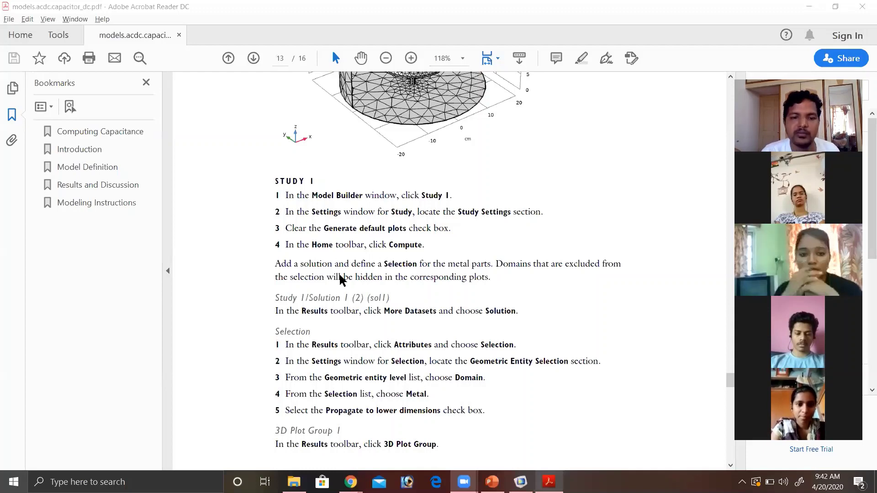
Switch to COMSOL Multiphysics, open the completed capacitor_dc.mph in place of the untitled model, and expand its geometry, materials and physics nodes.
key("alt+Tab")
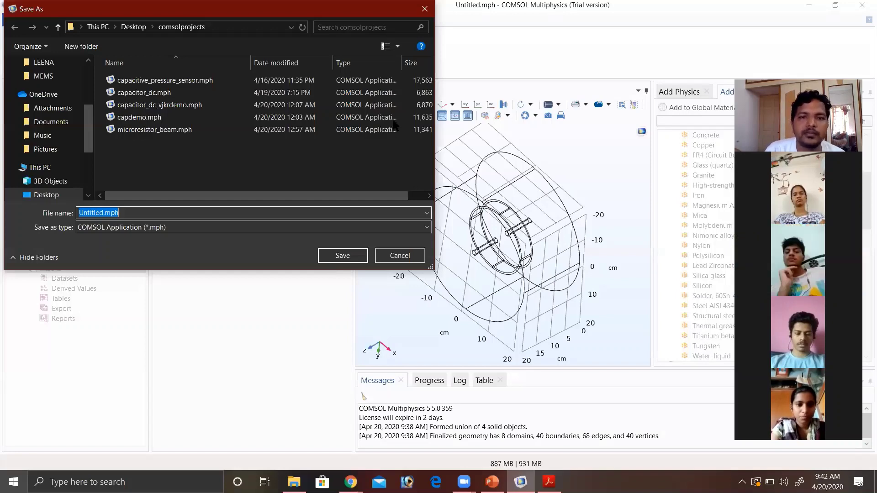
key("Escape")
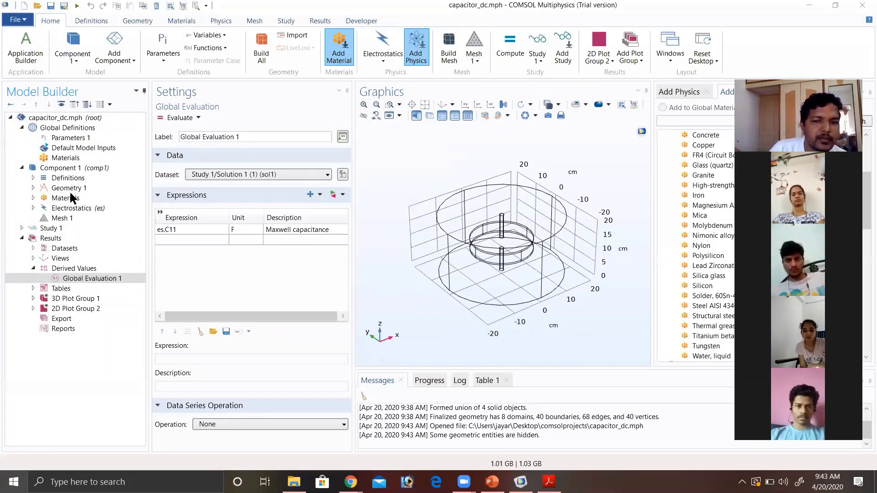
double_click(44, 189)
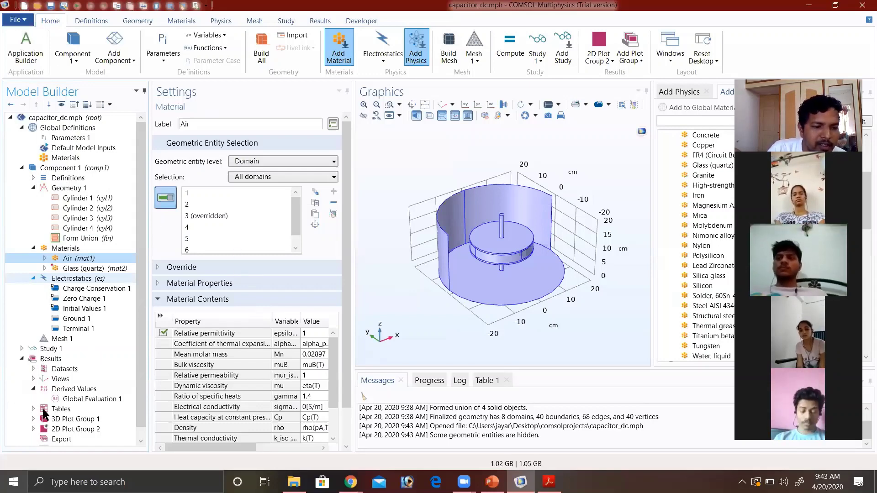
Display 2D Plot Group 2 and examine the electric potential contours around the plates.
left_click(76, 419)
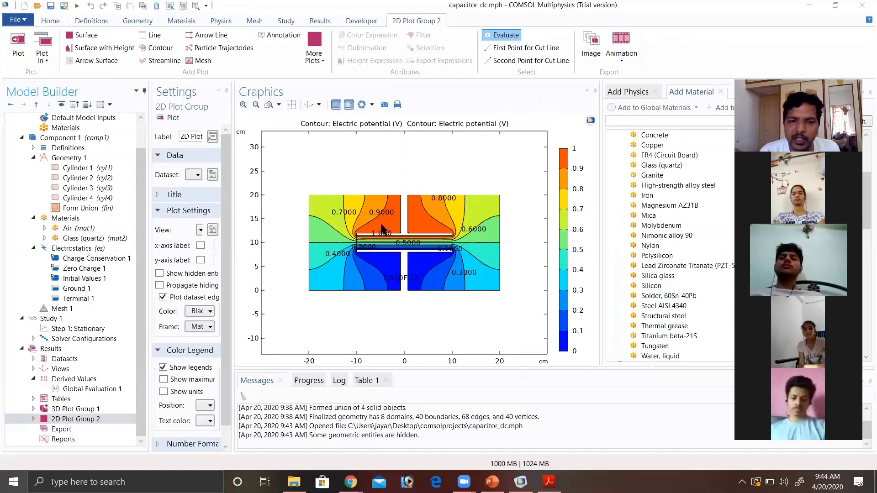
left_click(346, 230)
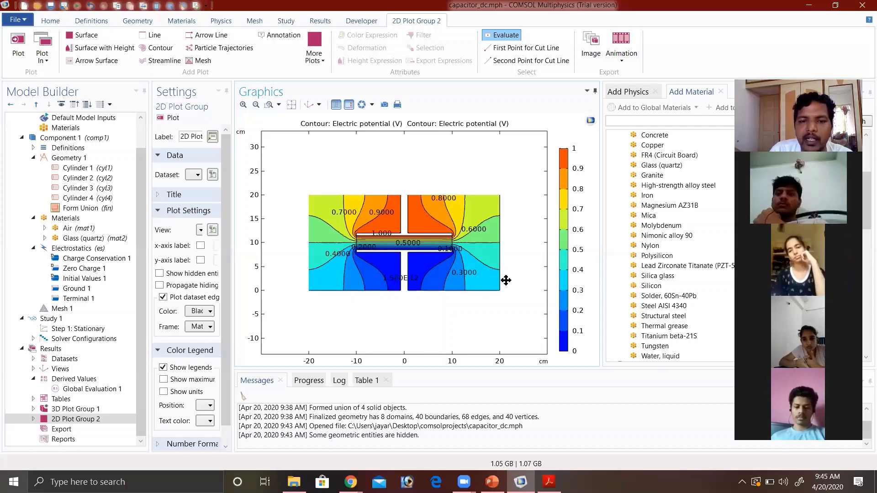
Examine the electric field in 3D Plot Group 1 from several angles and show Global Evaluation 1's Maxwell capacitance result.
key("Up")
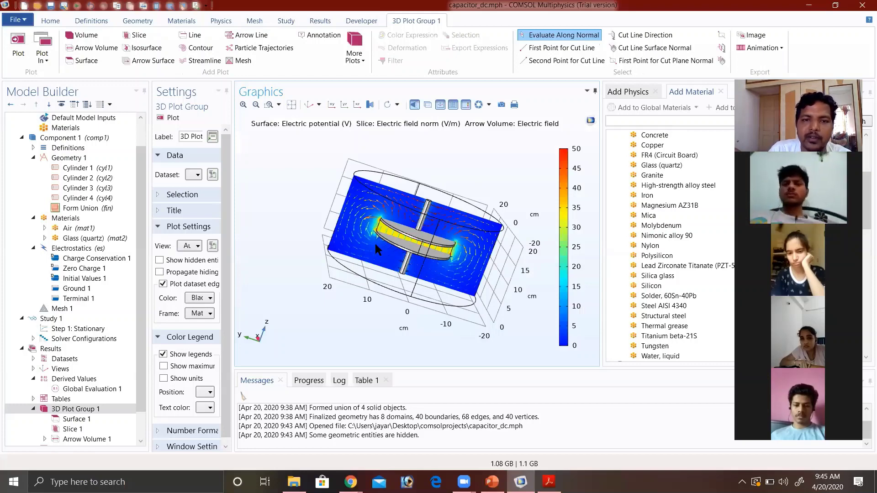
left_click_drag(375, 242, 376, 244)
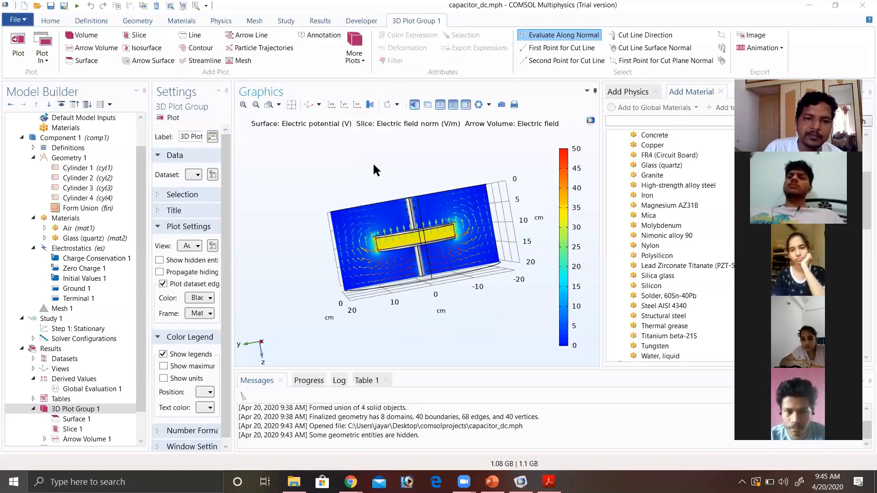
scroll(373, 158, "up", 5)
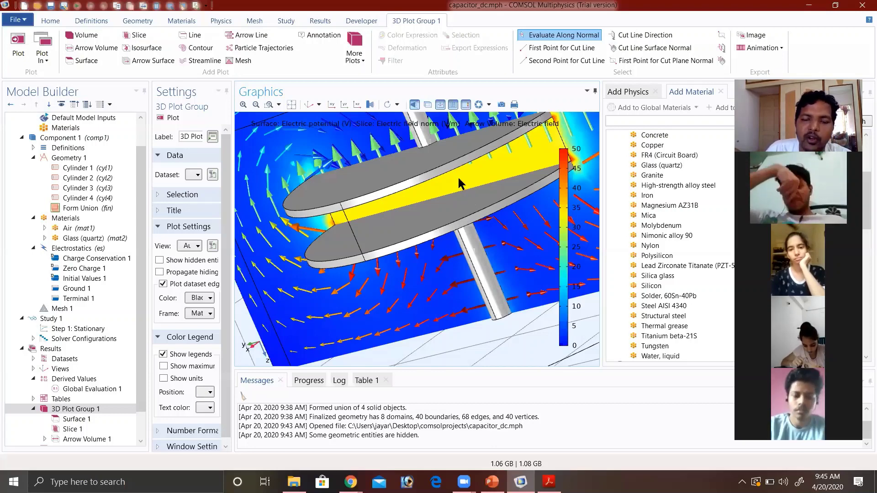
left_click_drag(466, 186, 414, 181)
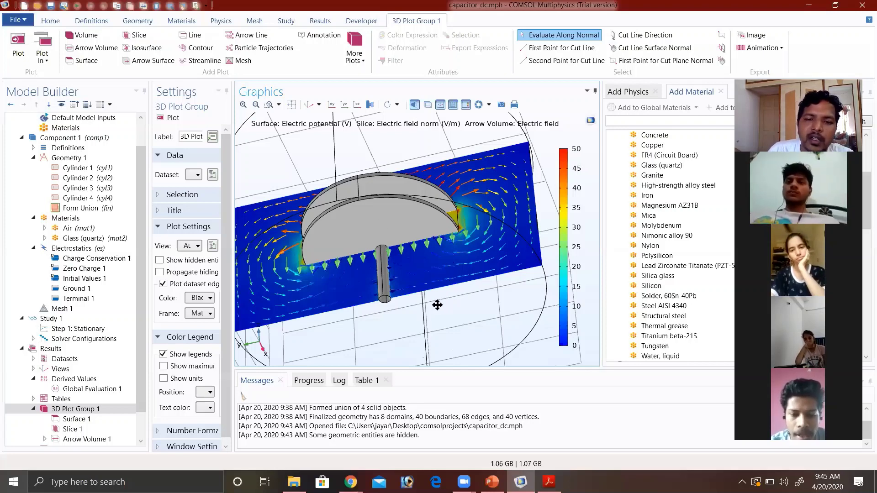
left_click_drag(426, 309, 440, 311)
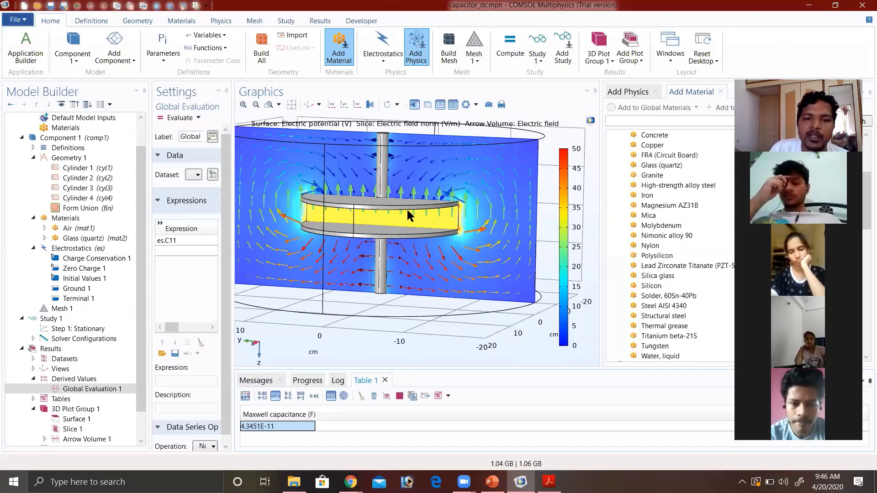
left_click_drag(409, 217, 415, 237)
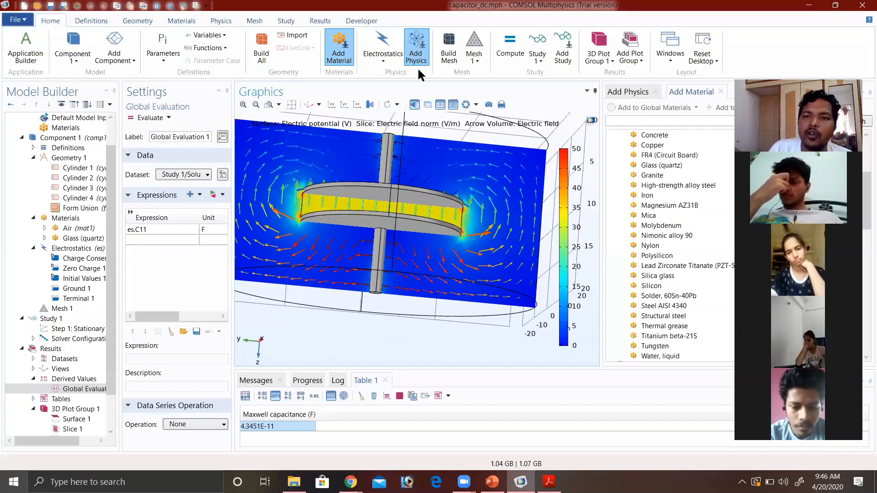
Close the capacitor_dc.mph model.
left_click(18, 21)
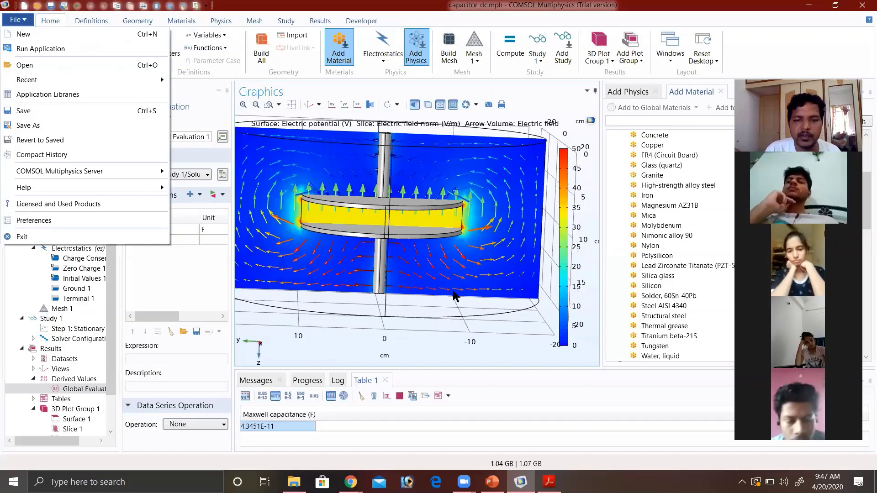
key("alt+F4")
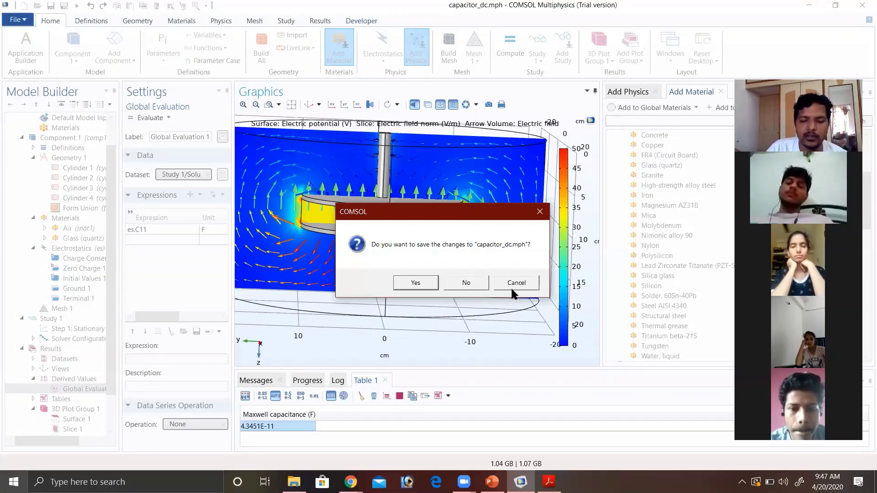
Switch to the microresistor_beam PDF in Adobe Acrobat Reader and read the simulator introduction and its user interface figure.
key("alt+Tab")
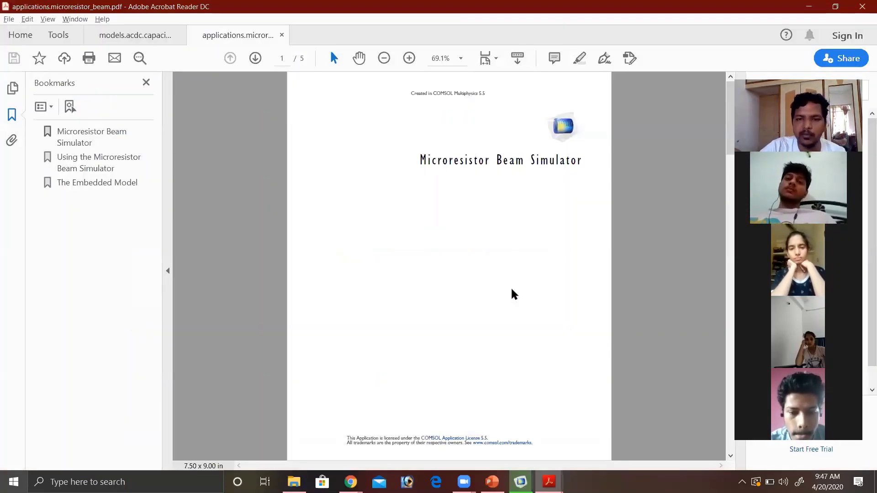
scroll(511, 293, "up", 3, "ctrl")
scroll(519, 290, "down", 8)
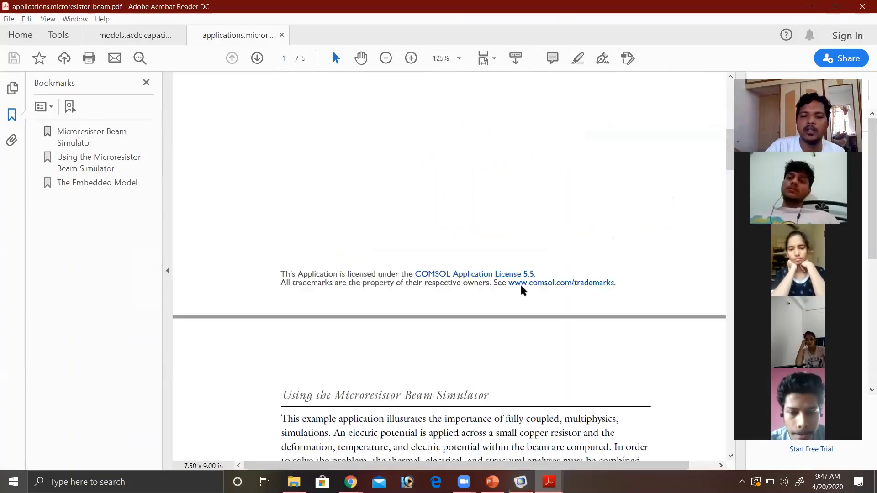
scroll(519, 288, "down", 10)
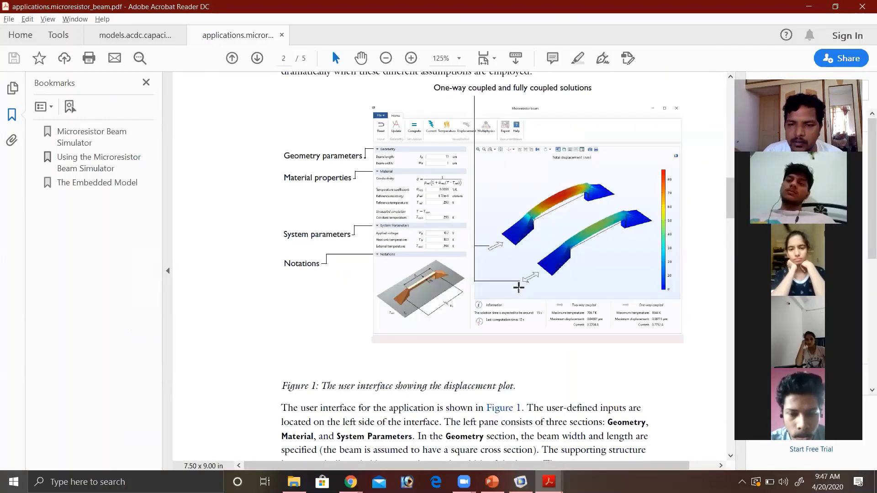